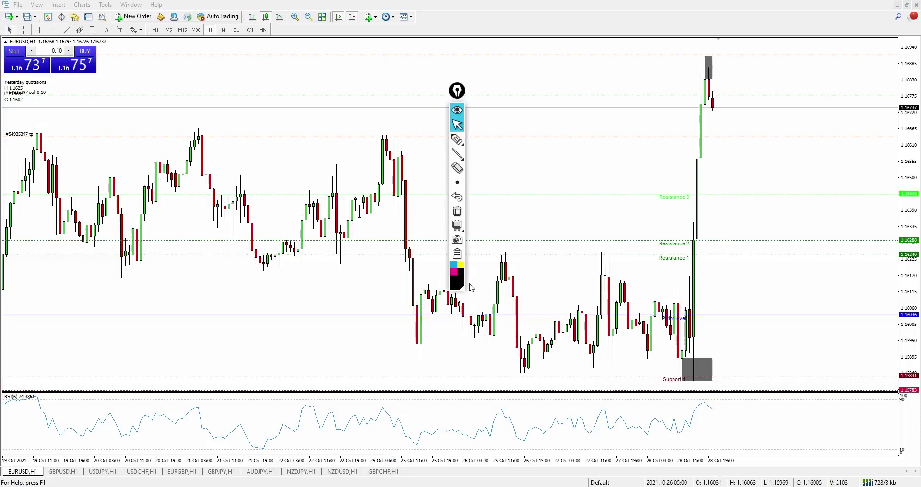
Dock the floating annotation toolbar against the chart's right edge, clear of the EURUSD candles
drag(917, 74, 910, 43)
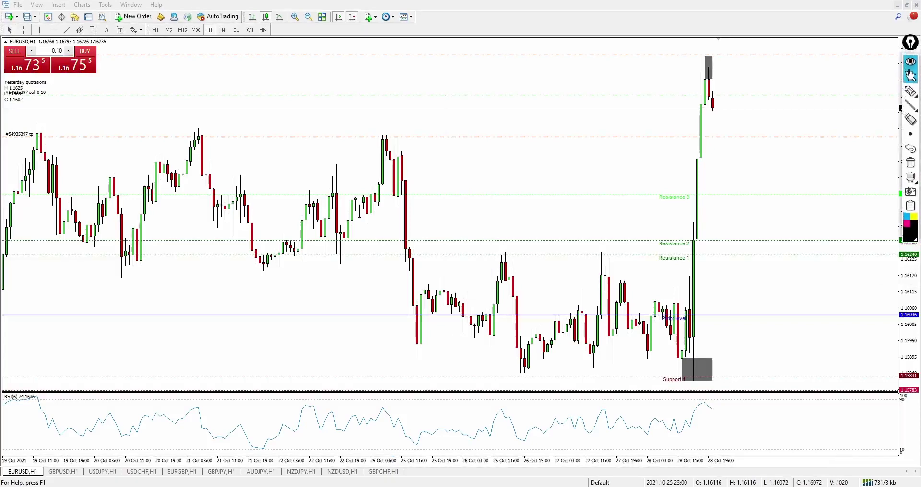
click(911, 90)
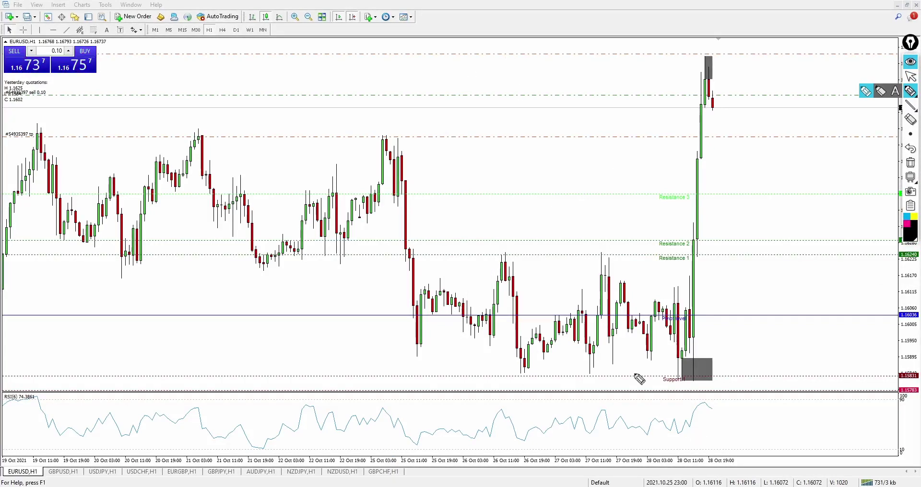
mouse_move(695, 356)
mouse_down()
mouse_move(671, 370)
mouse_move(683, 382)
mouse_move(714, 377)
mouse_move(710, 358)
mouse_move(677, 365)
mouse_up()
mouse_move(700, 51)
mouse_down()
mouse_move(694, 85)
mouse_move(722, 87)
mouse_move(710, 50)
mouse_up()
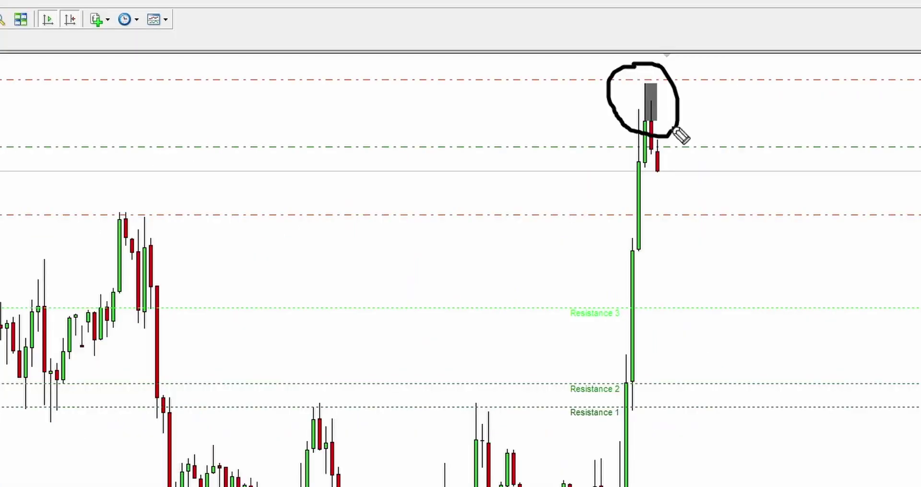
drag(780, 47, 719, 73)
drag(742, 76, 657, 106)
drag(657, 106, 696, 113)
drag(768, 71, 657, 105)
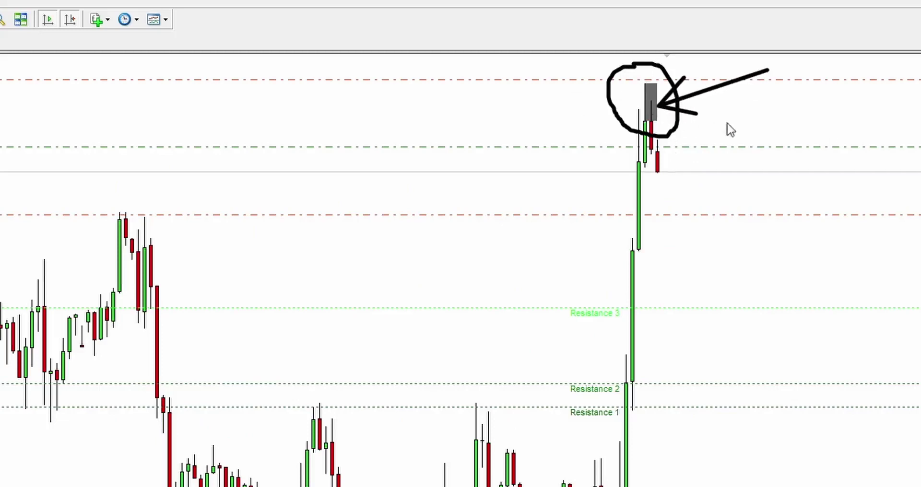
drag(540, 99, 605, 132)
drag(591, 113, 579, 133)
drag(540, 99, 649, 144)
drag(609, 148, 648, 144)
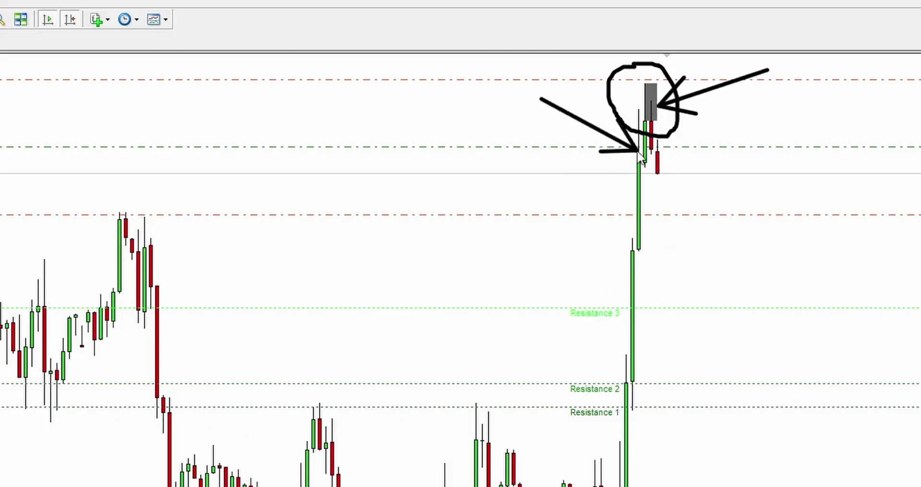
drag(623, 112, 648, 141)
mouse_move(724, 111)
mouse_down()
mouse_move(689, 166)
mouse_move(661, 175)
mouse_up()
drag(669, 145, 660, 175)
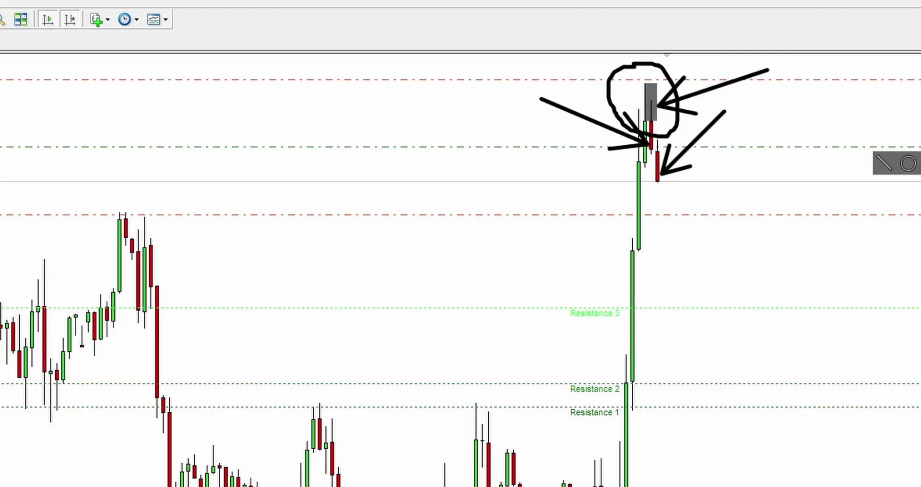
key(Escape)
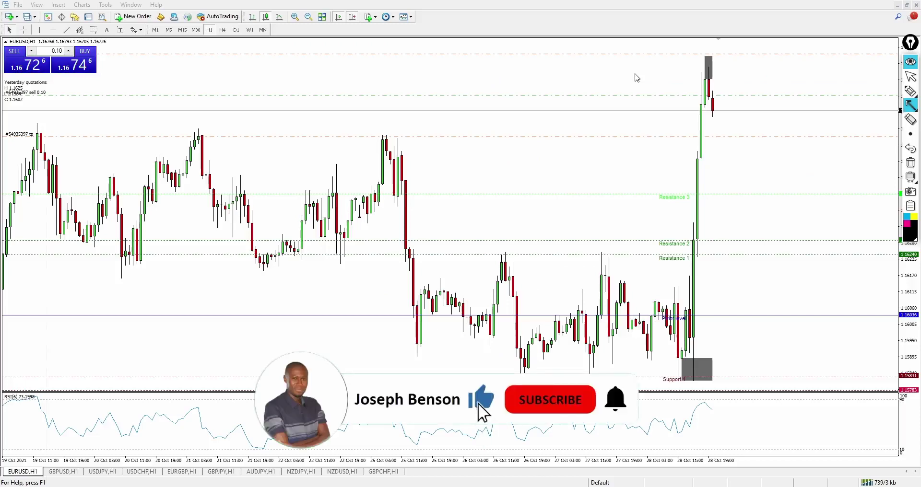
Draw and remove a test arrow across the mid-October candles, then pan back to earlier October
drag(226, 164, 282, 163)
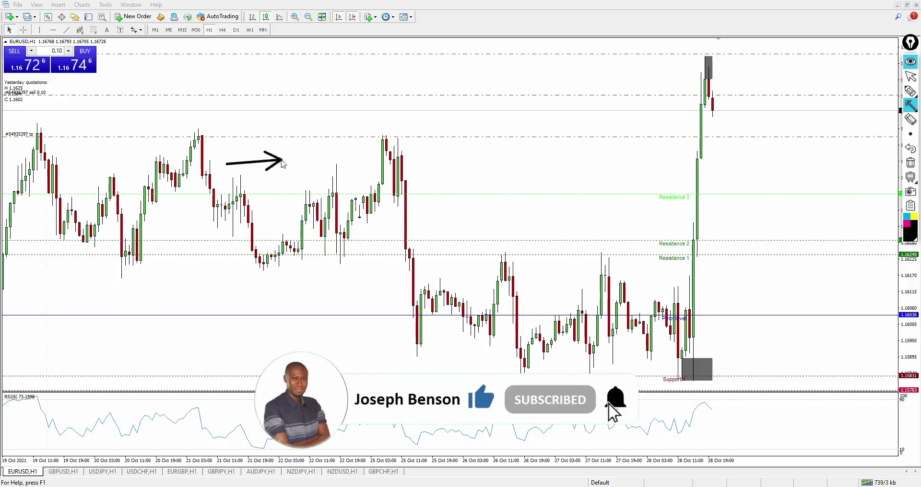
click(911, 76)
click(911, 162)
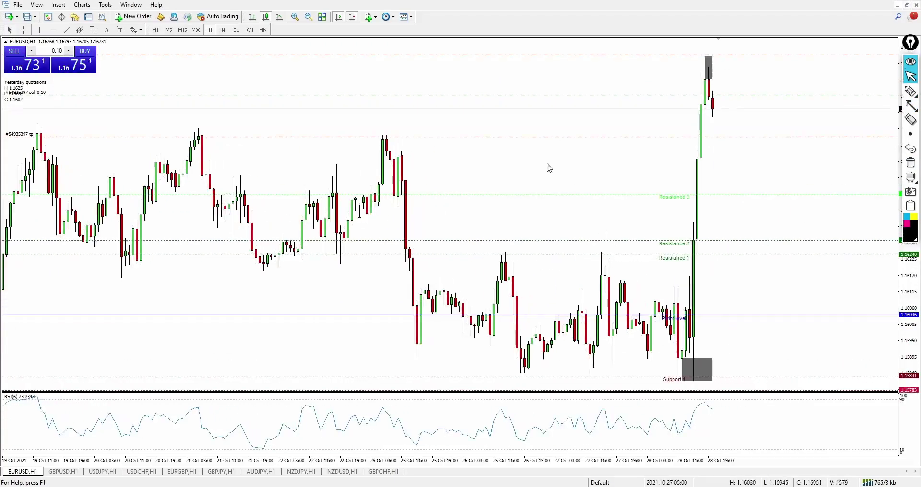
drag(329, 144, 448, 189)
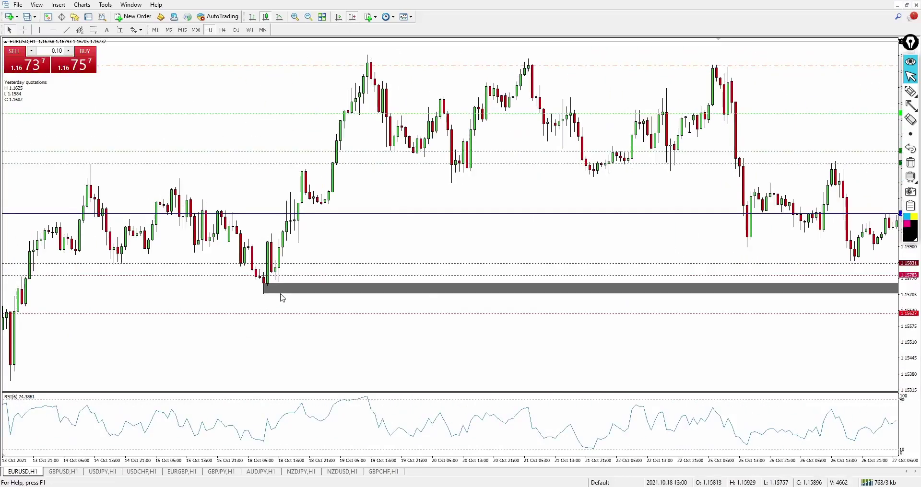
Draw an arrow up to the lower grey zone, then delete it
key(a)
mouse_move(192, 385)
mouse_down()
mouse_move(259, 315)
mouse_move(263, 298)
mouse_up()
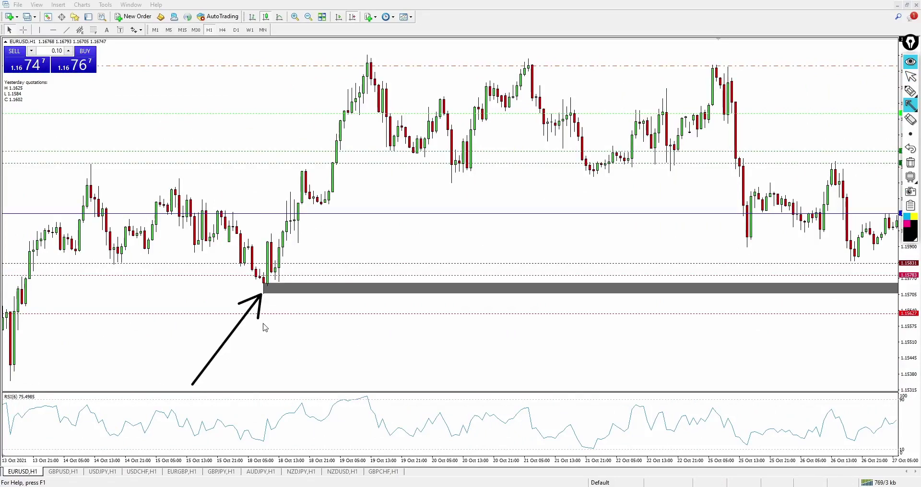
click(910, 77)
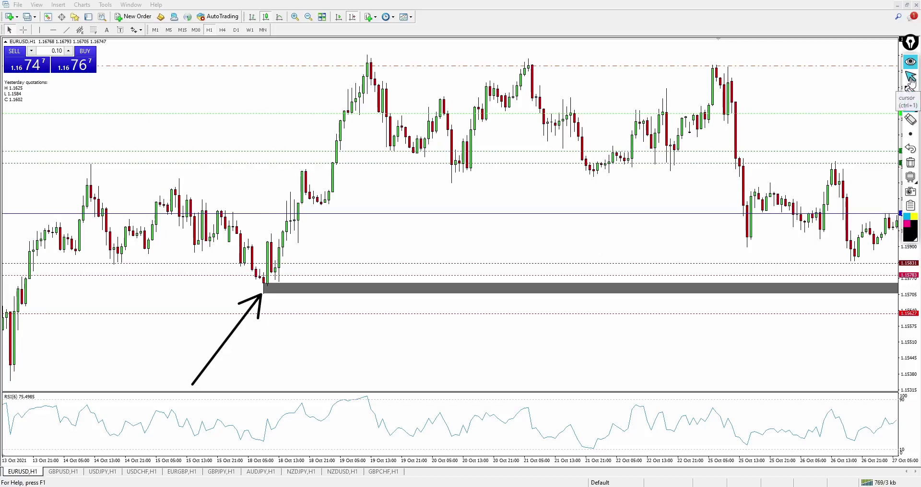
click(910, 163)
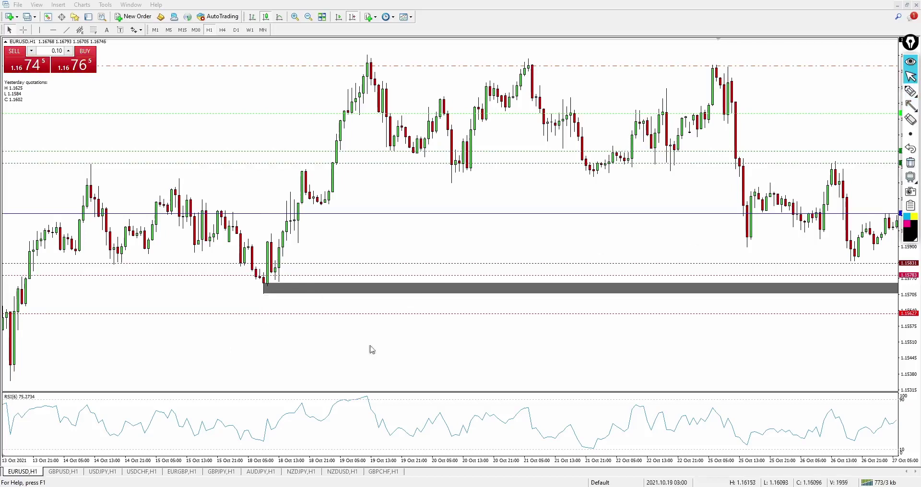
Circle the candle low touching the grey zone, clear it, and scroll forward to the late-October rally
click(910, 92)
mouse_move(261, 272)
mouse_down()
mouse_move(275, 313)
mouse_move(270, 272)
mouse_move(313, 281)
mouse_move(363, 243)
mouse_up()
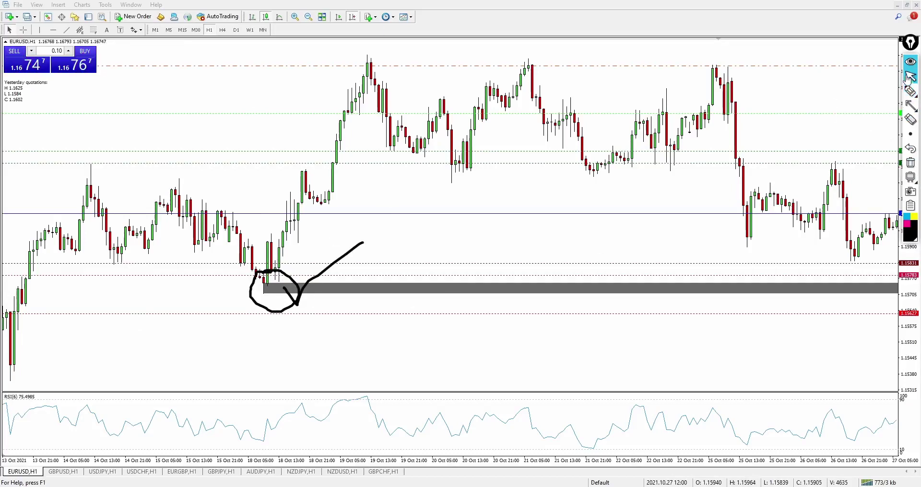
click(910, 163)
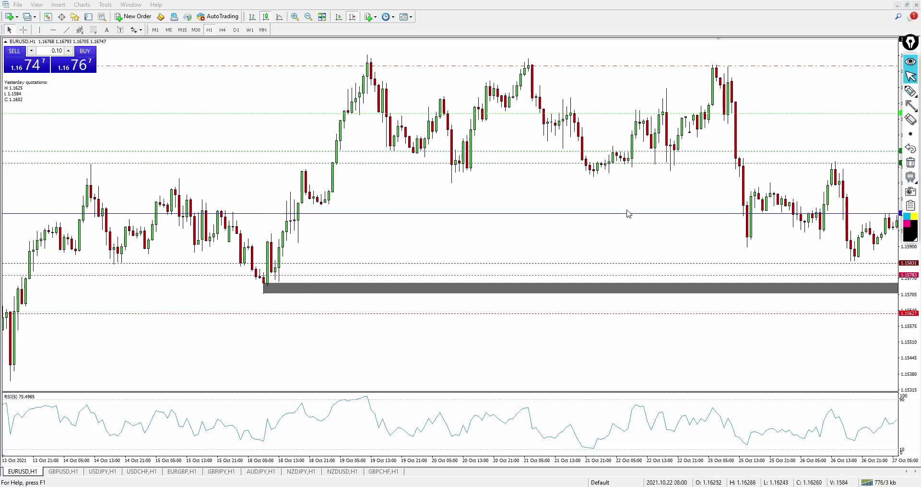
drag(567, 204, 242, 213)
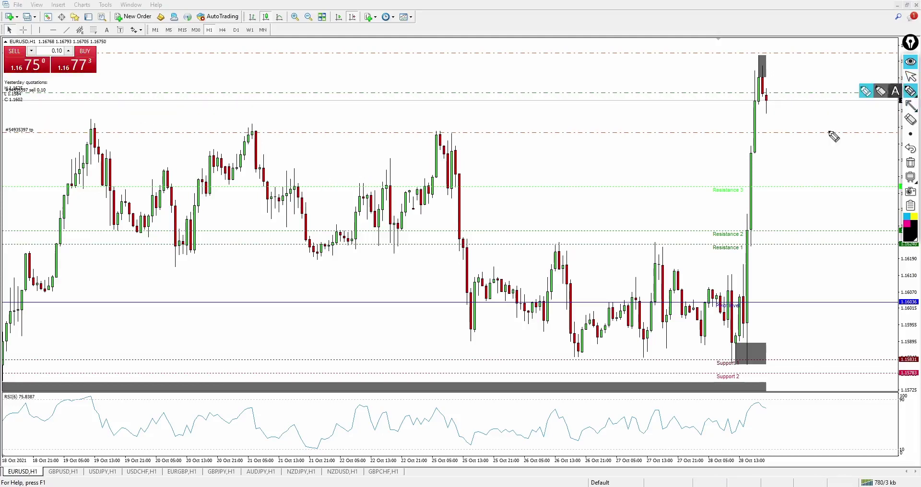
mouse_move(910, 99)
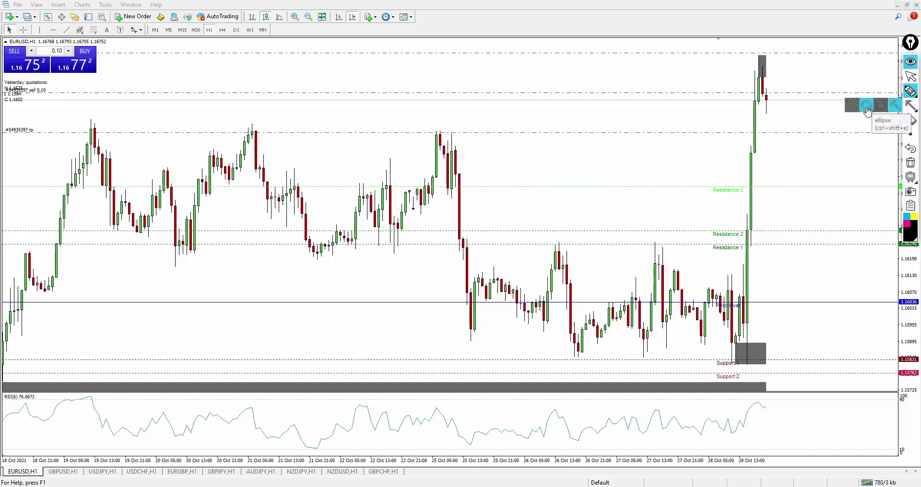
click(880, 105)
drag(418, 127, 482, 141)
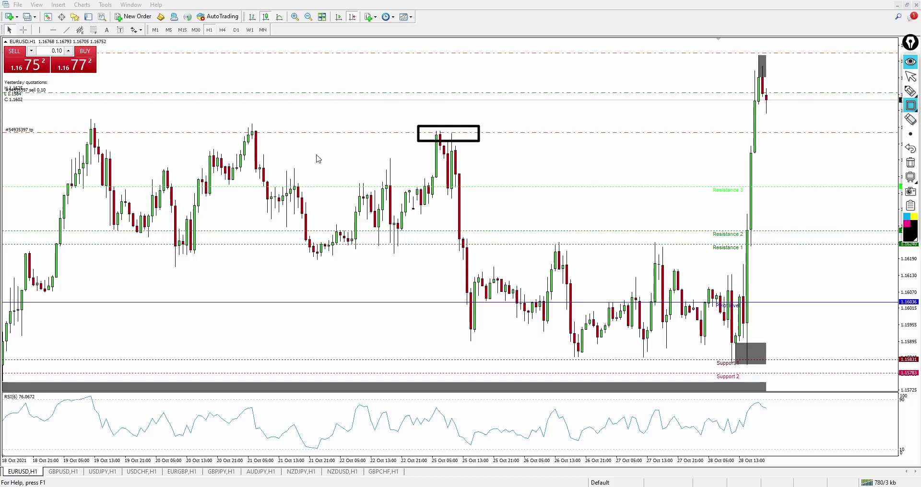
drag(225, 119, 271, 139)
mouse_move(76, 117)
mouse_down()
mouse_move(115, 141)
mouse_move(138, 137)
mouse_move(97, 103)
mouse_up()
click(910, 91)
drag(245, 107, 262, 116)
drag(456, 118, 451, 123)
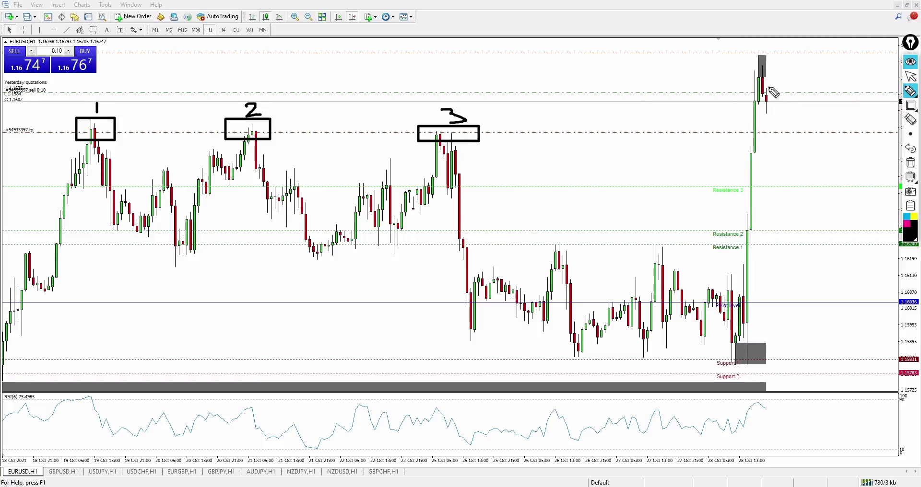
mouse_move(765, 48)
mouse_down()
mouse_move(752, 71)
mouse_move(775, 81)
mouse_move(777, 56)
mouse_move(757, 50)
mouse_move(794, 47)
mouse_move(795, 70)
mouse_move(796, 49)
mouse_move(808, 72)
mouse_up()
drag(805, 55, 804, 67)
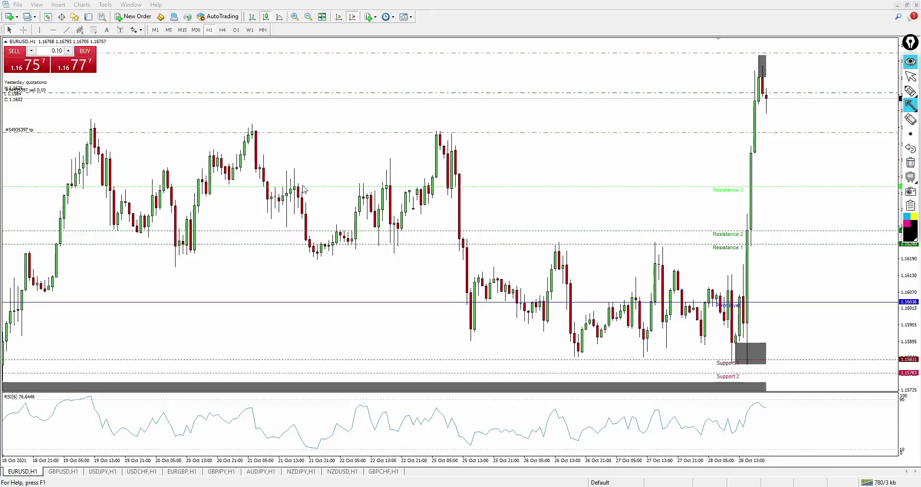
drag(255, 217, 516, 215)
Delete the drawn arrow and scroll the chart toward the latest bars
click(911, 77)
click(910, 163)
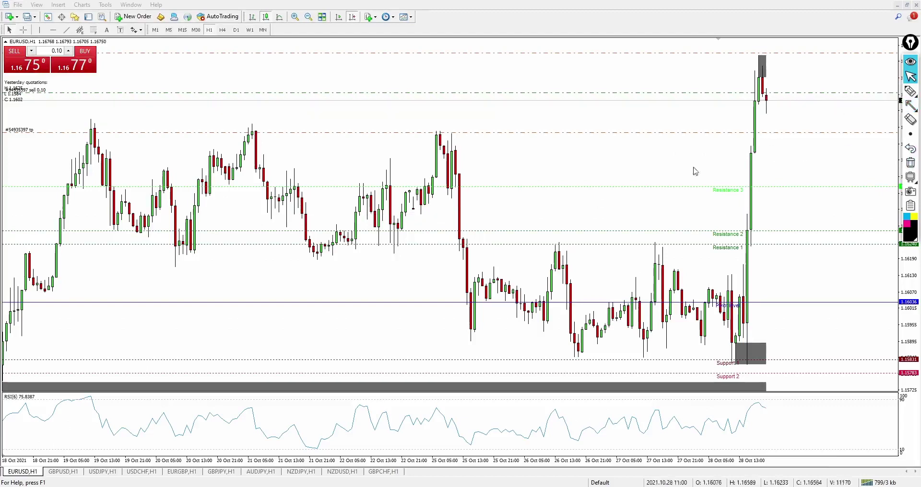
scroll(504, 197, down, 10)
scroll(671, 201, down, 10)
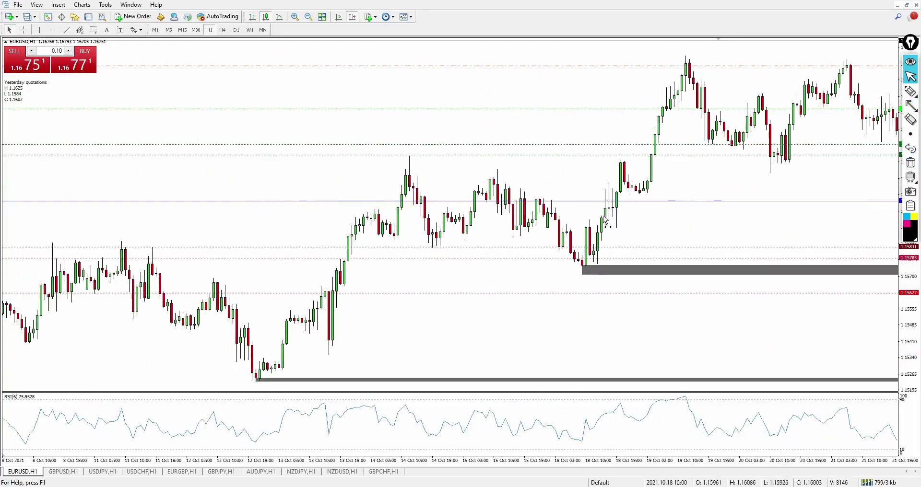
scroll(559, 72, up, 5)
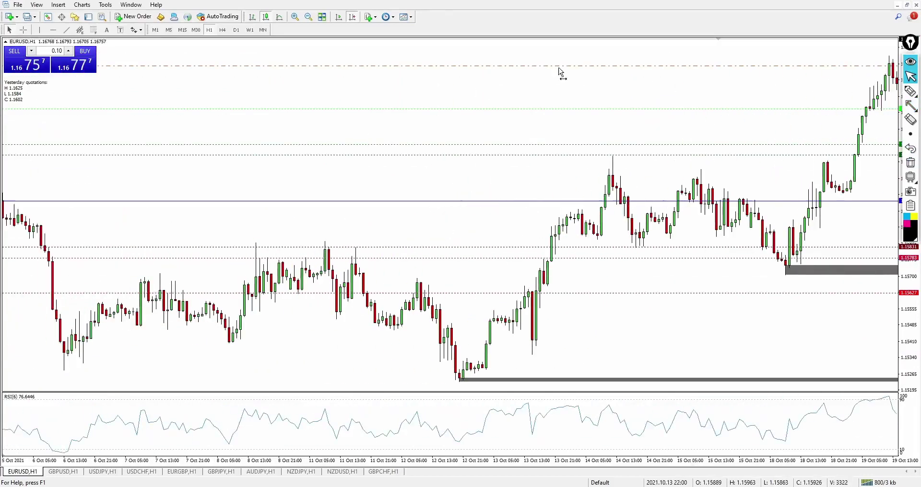
Circle the candle lows touching the grey zones with the freehand marker
click(911, 96)
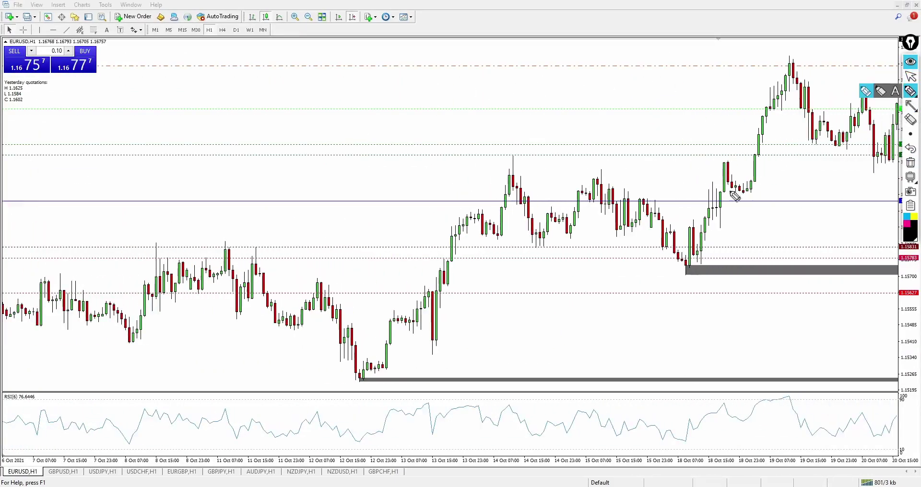
mouse_move(374, 370)
mouse_down()
mouse_move(348, 381)
mouse_move(359, 396)
mouse_move(375, 384)
mouse_move(372, 364)
mouse_up()
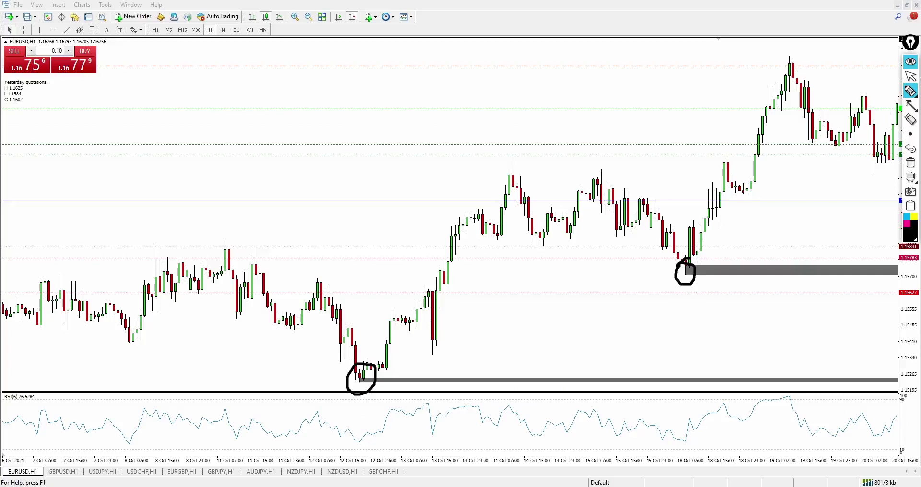
click(910, 76)
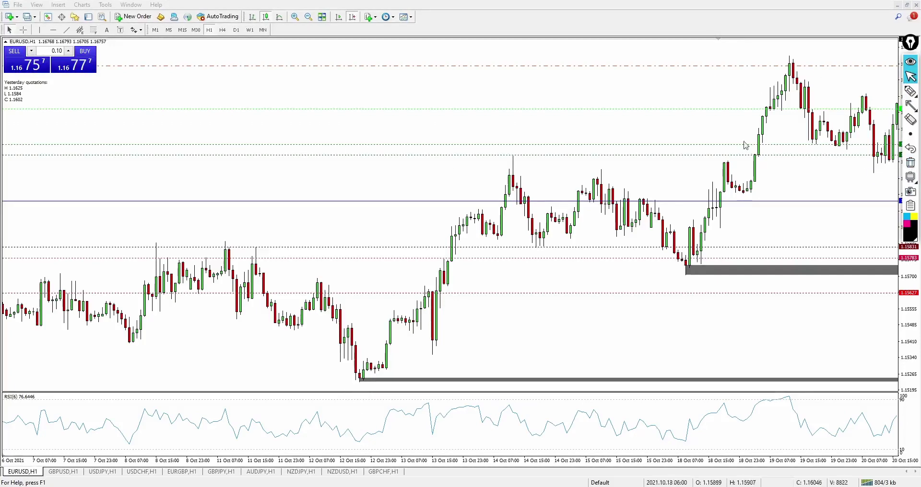
Pan the chart and drag the take-profit level to 339 pips
scroll(468, 290, up, 10)
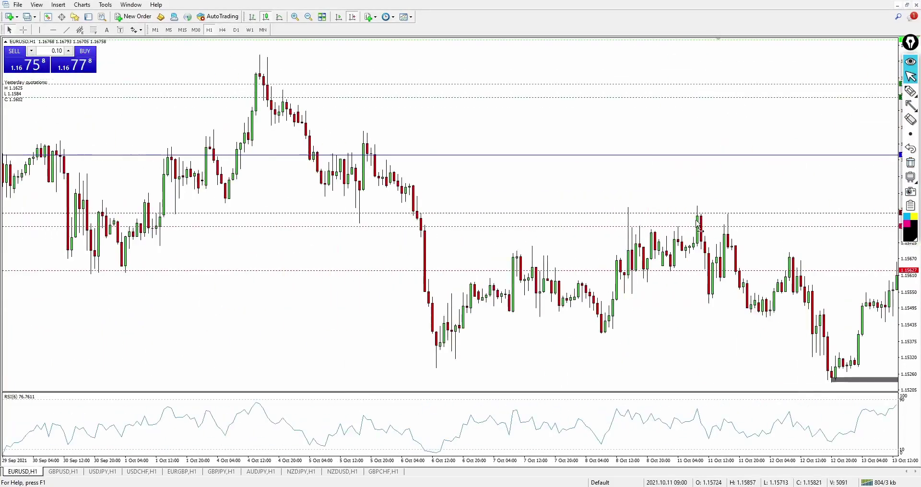
drag(363, 228, 711, 150)
drag(630, 210, 621, 200)
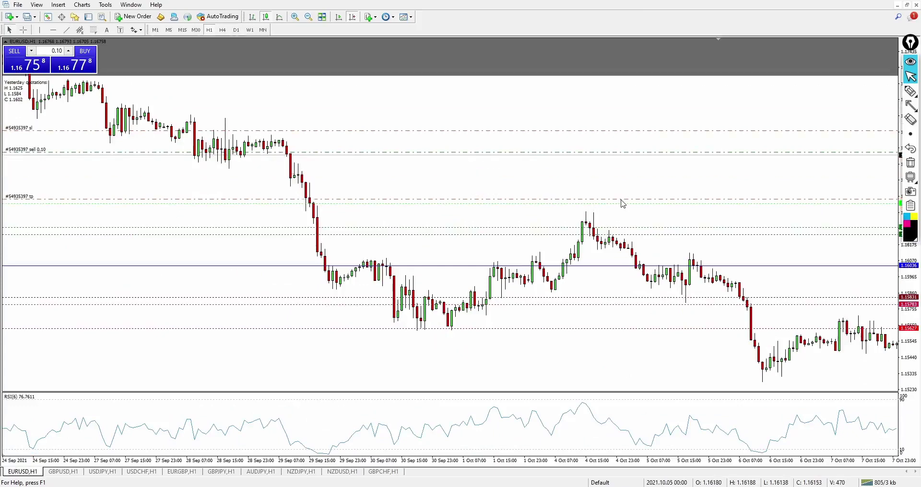
scroll(550, 250, down, 5)
scroll(551, 249, down, 10)
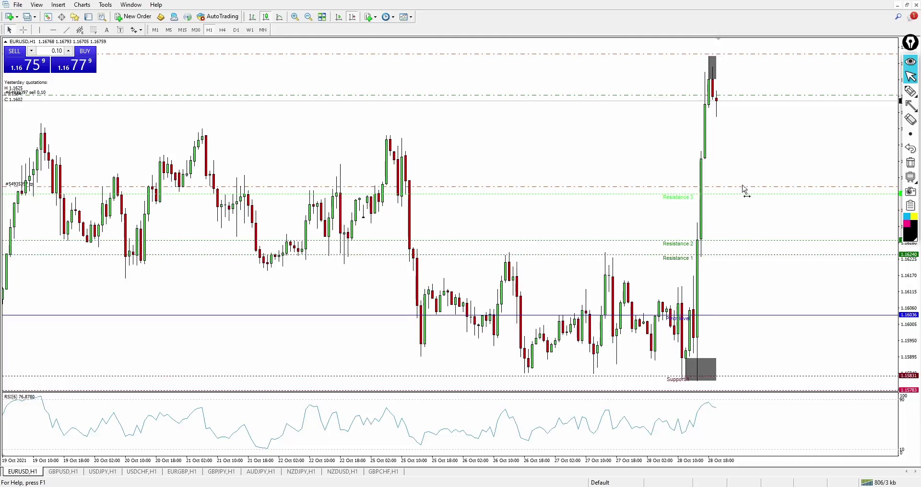
Raise the order's take-profit line and pan the chart back to late September
drag(741, 188, 737, 139)
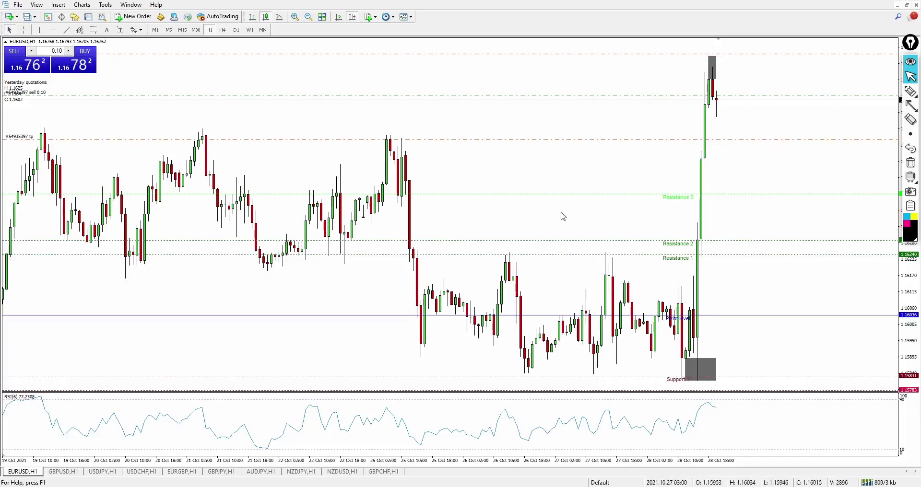
drag(456, 210, 541, 219)
drag(263, 267, 703, 346)
scroll(703, 346, up, 15)
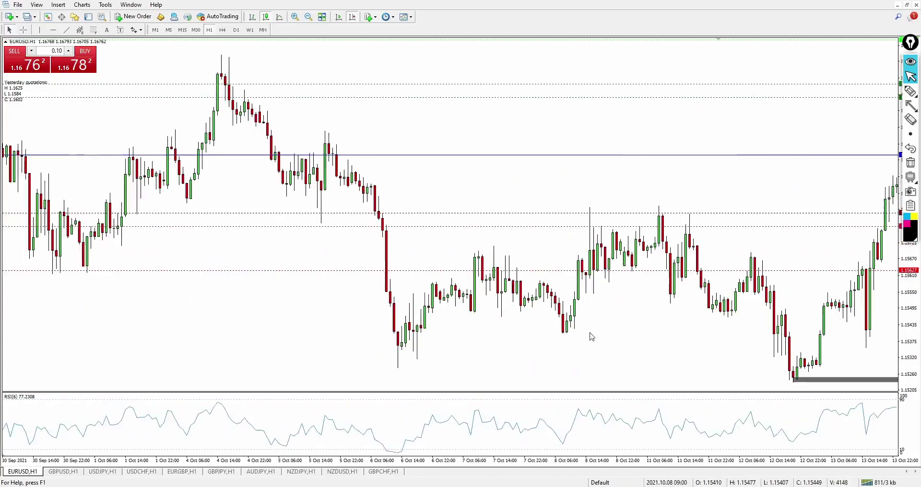
drag(348, 342, 475, 354)
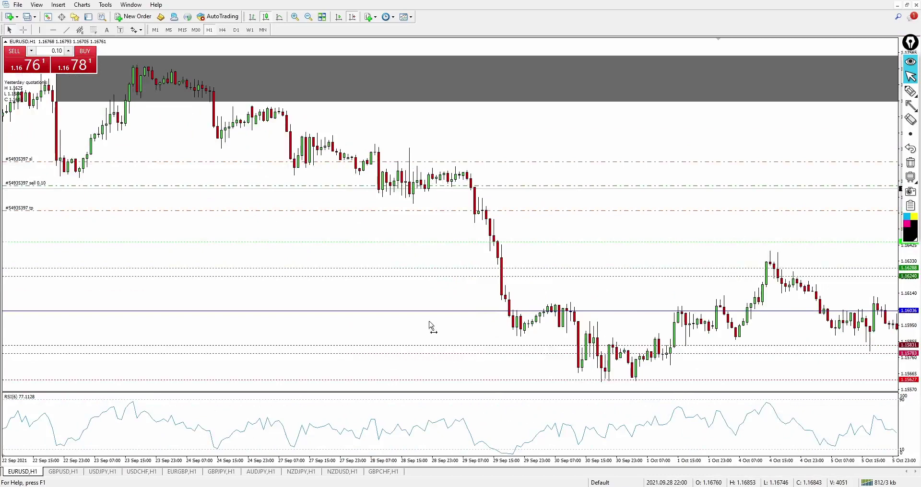
scroll(430, 325, up, 10)
Sketch a price path through the grey zone with the marker, then erase it
click(911, 91)
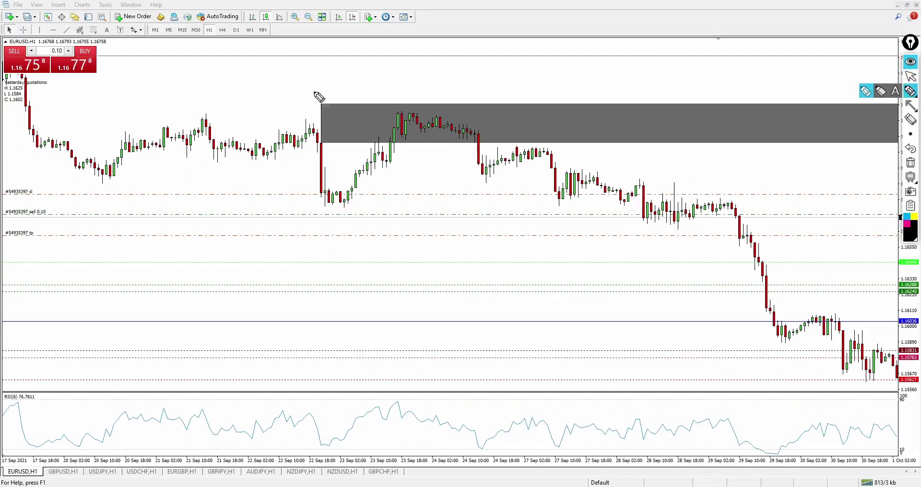
mouse_move(412, 117)
mouse_down()
mouse_move(456, 137)
mouse_move(505, 77)
mouse_up()
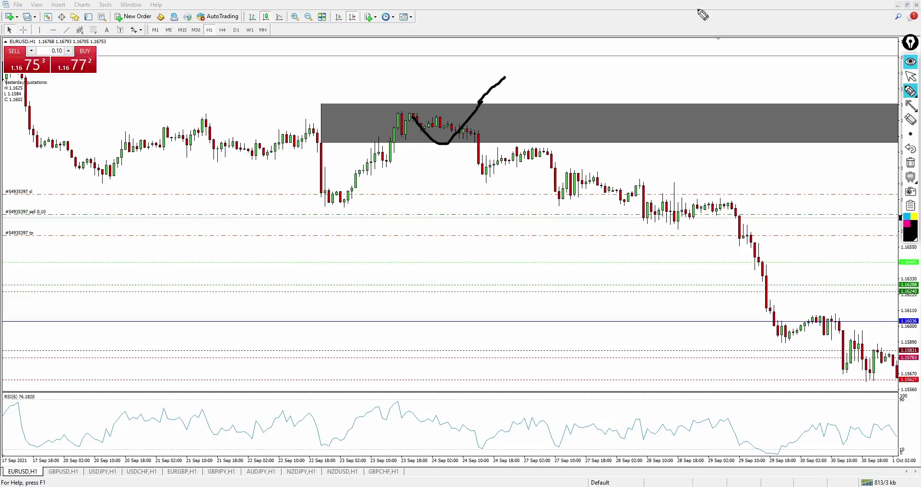
click(910, 77)
click(910, 164)
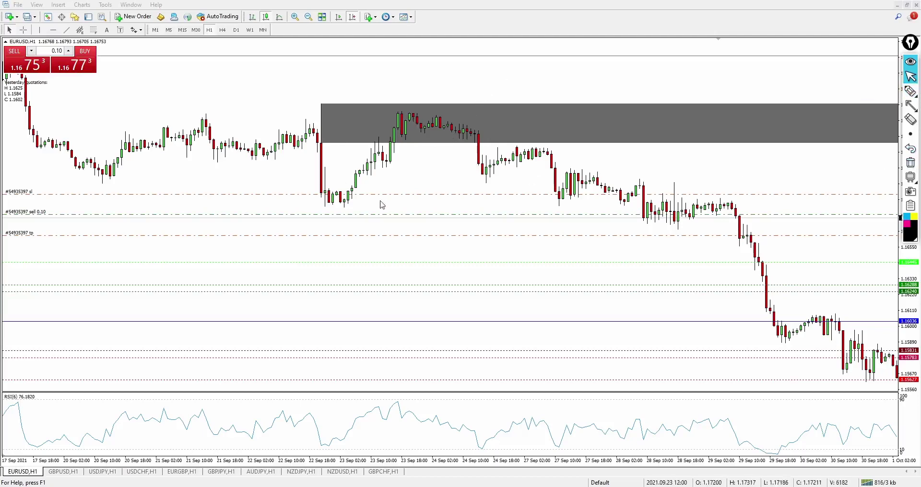
drag(253, 323, 473, 293)
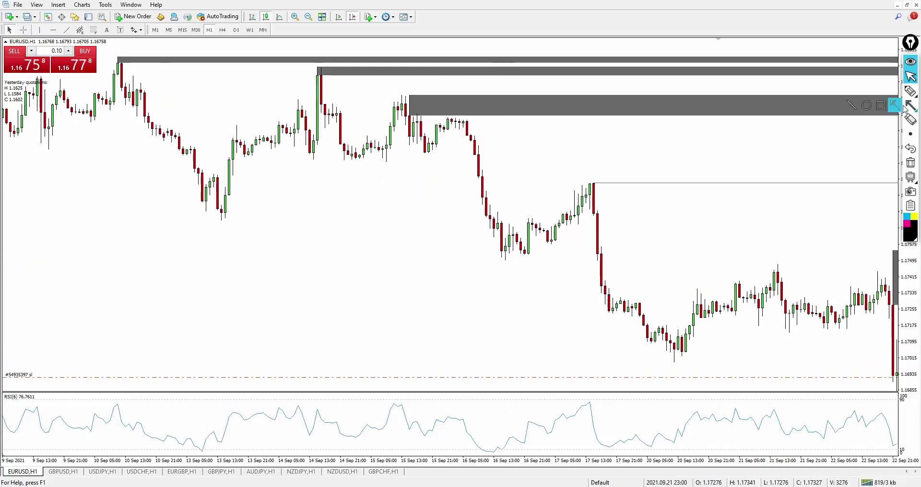
Draw freehand ticks at the 10, 14, 15 and 17 Sep swing highs
click(913, 92)
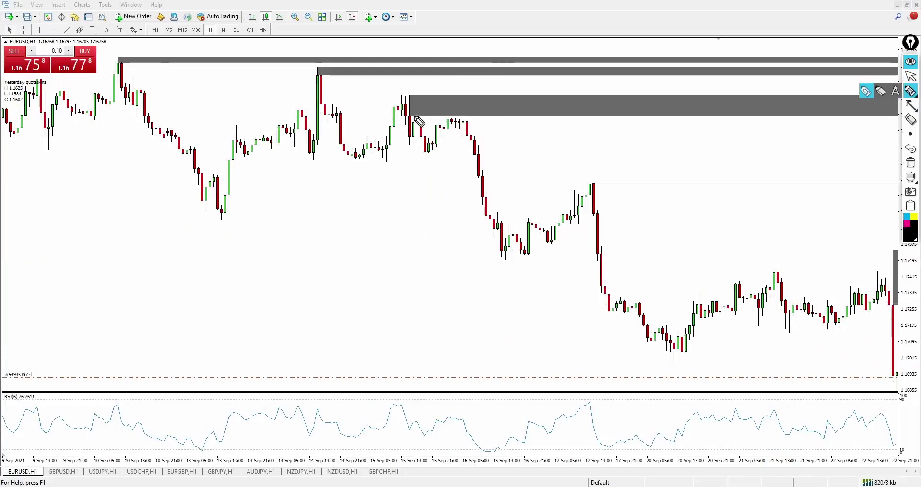
drag(406, 106, 439, 84)
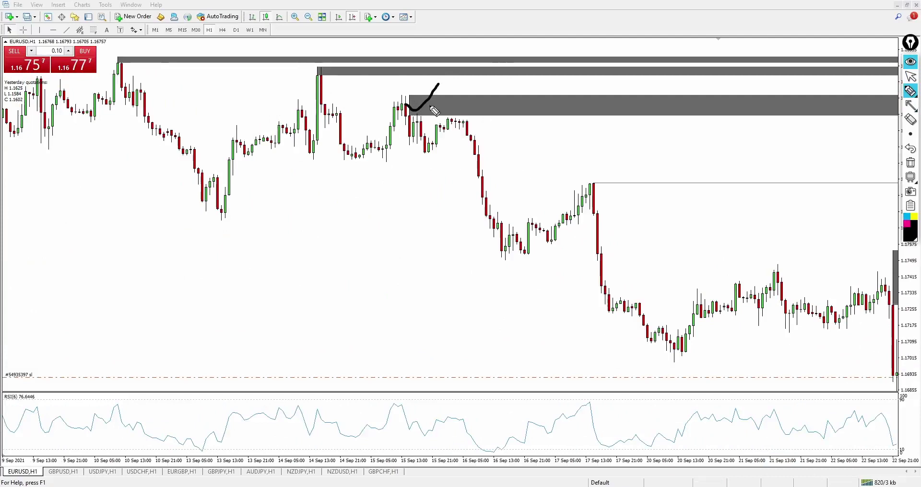
mouse_move(590, 179)
mouse_down()
mouse_move(609, 172)
mouse_move(621, 150)
mouse_up()
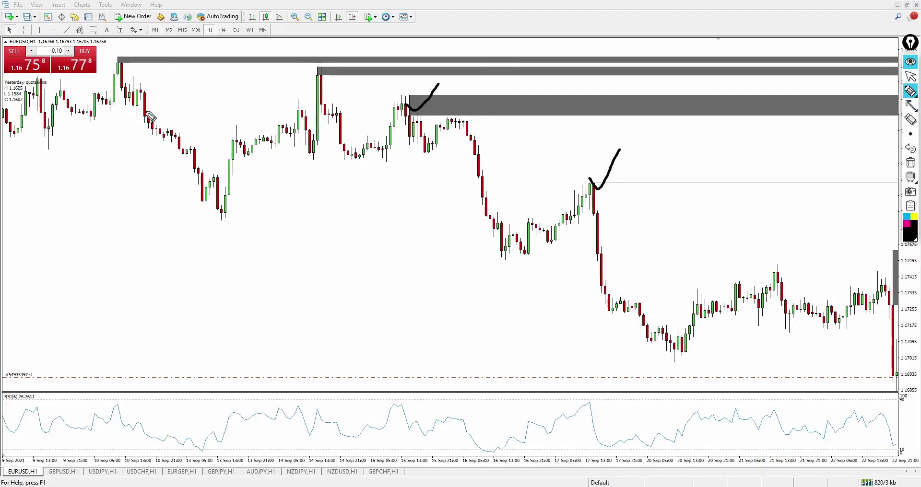
drag(112, 60, 154, 50)
mouse_move(314, 69)
mouse_down()
mouse_move(337, 85)
mouse_move(374, 51)
mouse_up()
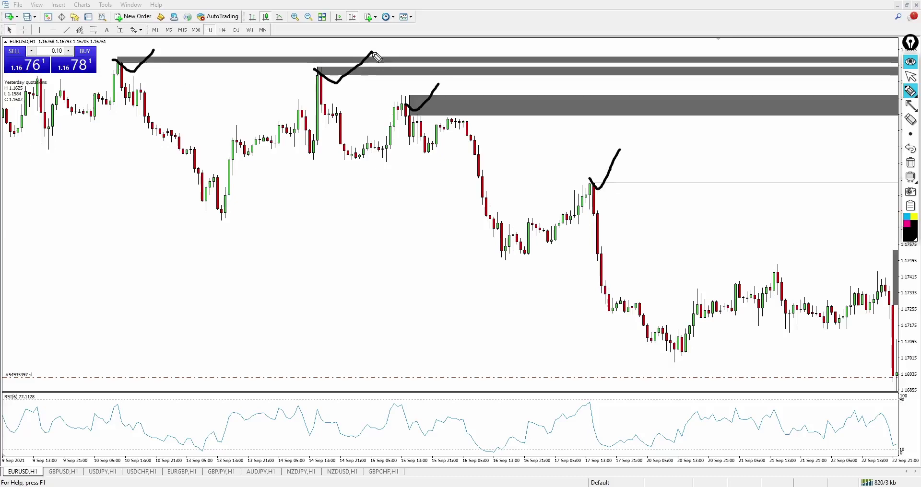
Clear the freehand ticks and pan forward to late September
click(911, 76)
click(895, 177)
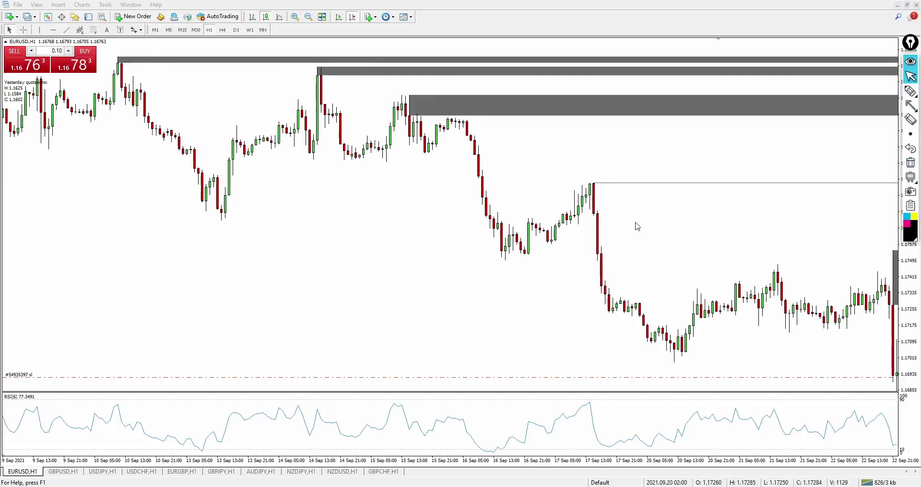
drag(637, 226, 219, 227)
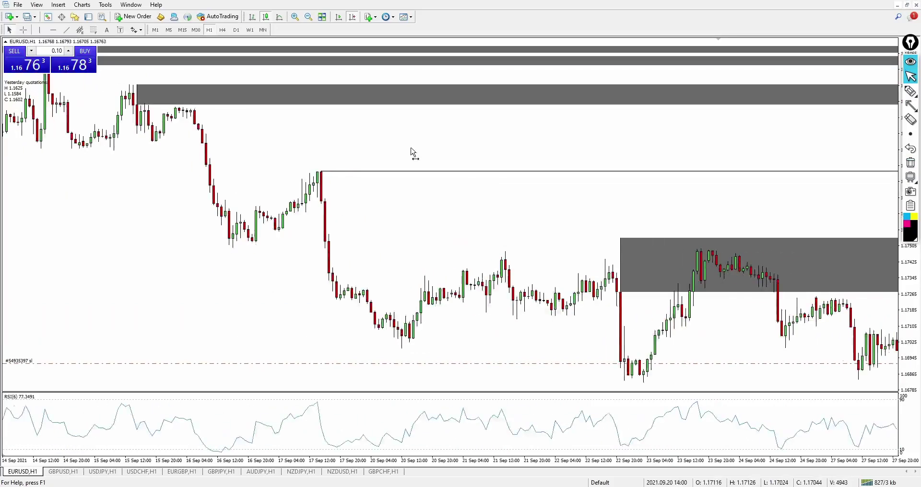
Scroll the chart back through September to early August
drag(535, 152, 302, 140)
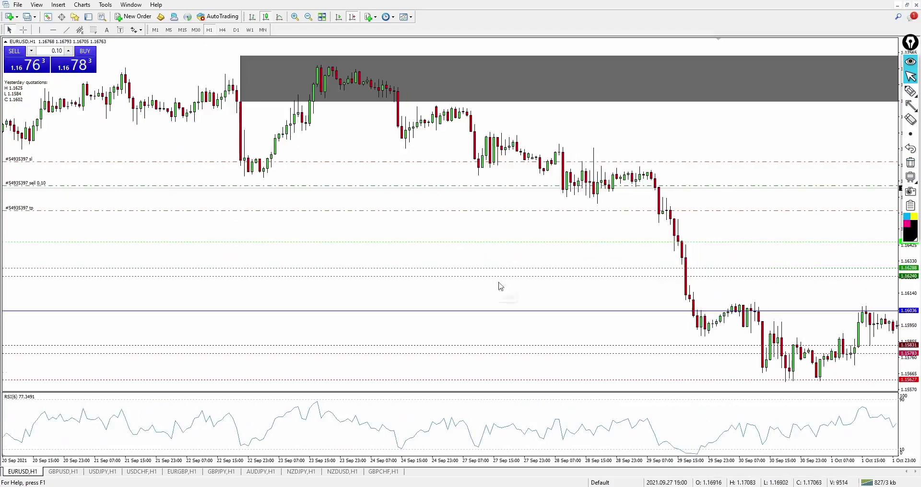
mouse_move(546, 333)
mouse_down()
mouse_move(439, 329)
mouse_move(617, 302)
mouse_up()
drag(236, 308, 492, 303)
drag(267, 305, 597, 268)
drag(293, 279, 753, 261)
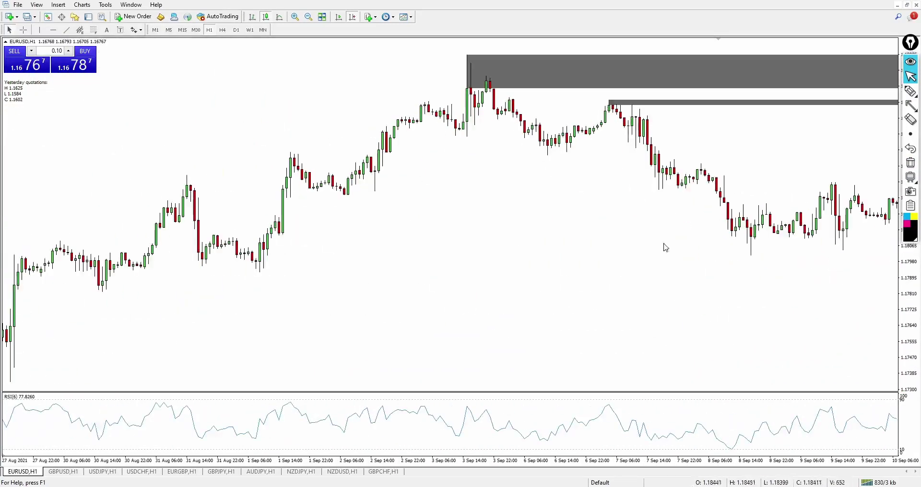
drag(465, 206, 761, 201)
drag(135, 181, 664, 156)
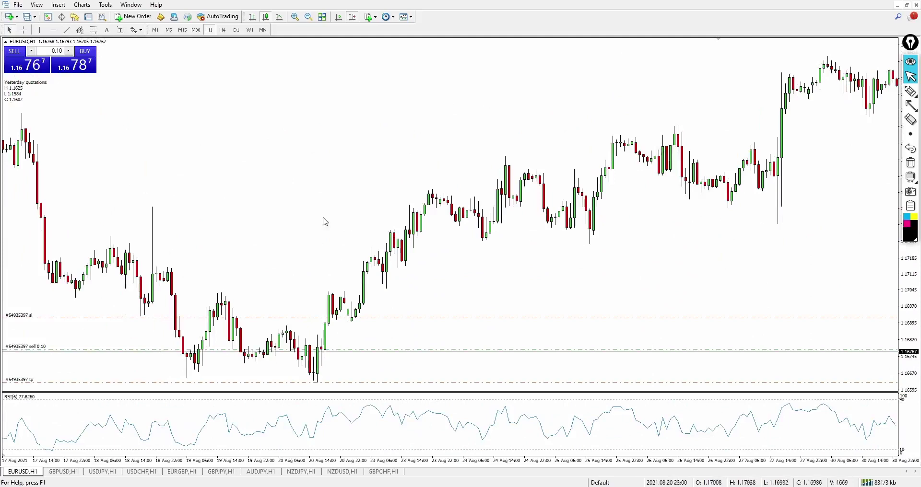
drag(143, 186, 526, 144)
mouse_move(453, 154)
mouse_down()
mouse_move(649, 110)
mouse_move(582, 120)
mouse_up()
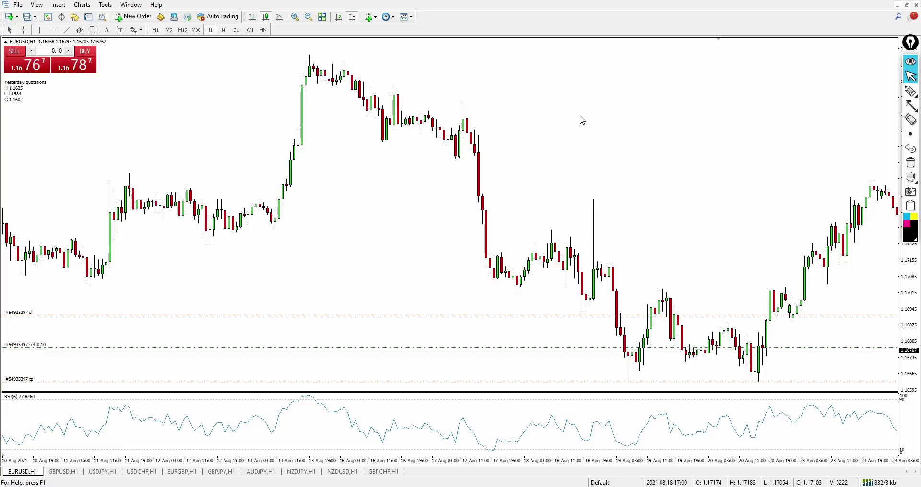
Scroll forward to early September, then jump to the latest bars with Auto Scroll
drag(643, 109, 259, 144)
drag(671, 143, 261, 201)
drag(719, 182, 470, 174)
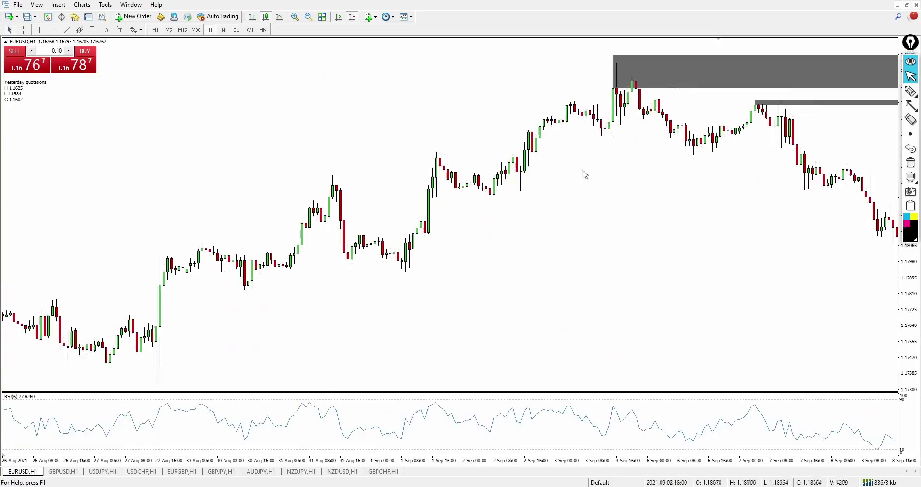
click(339, 17)
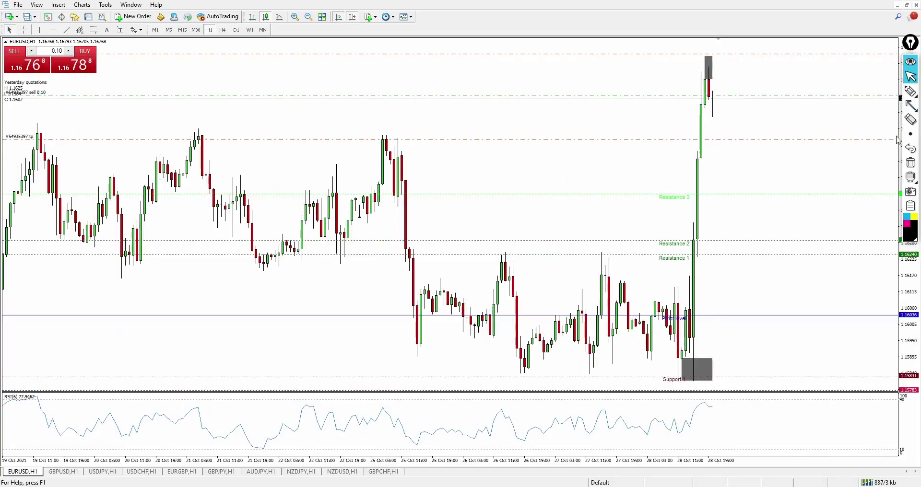
Sketch rising and falling paths from the last candle, then erase both strokes
click(911, 91)
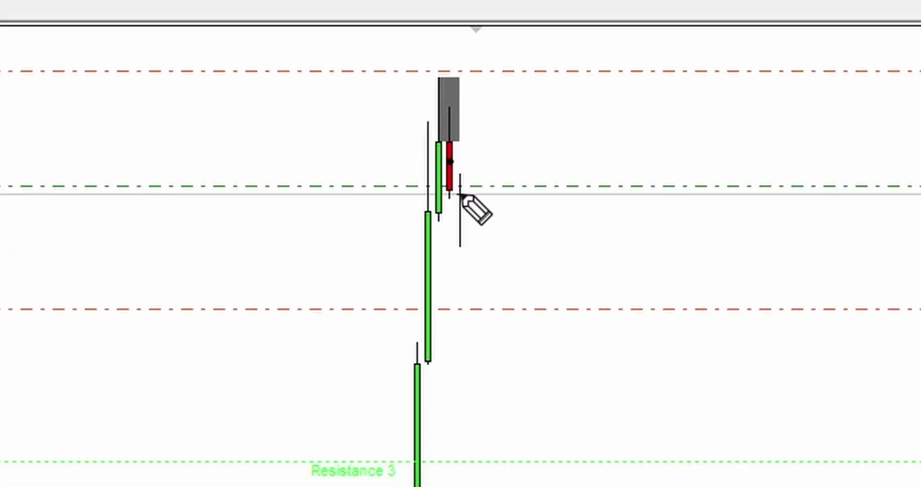
click(461, 194)
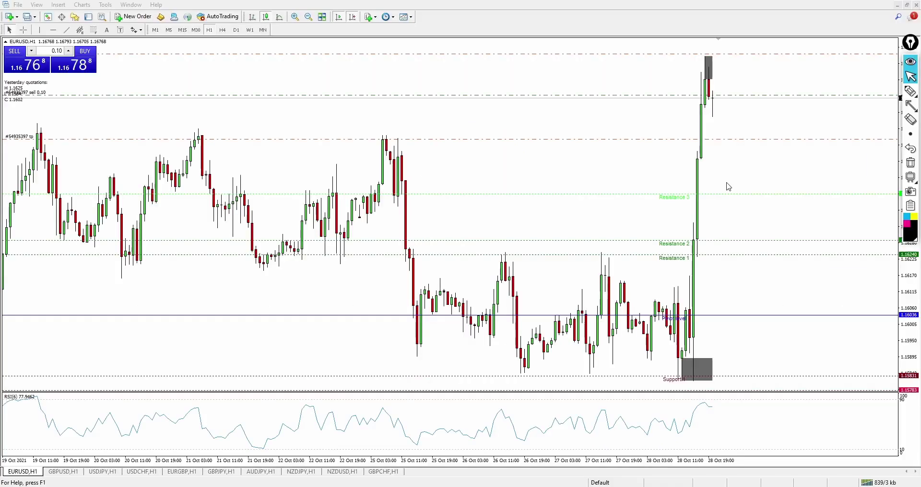
click(910, 91)
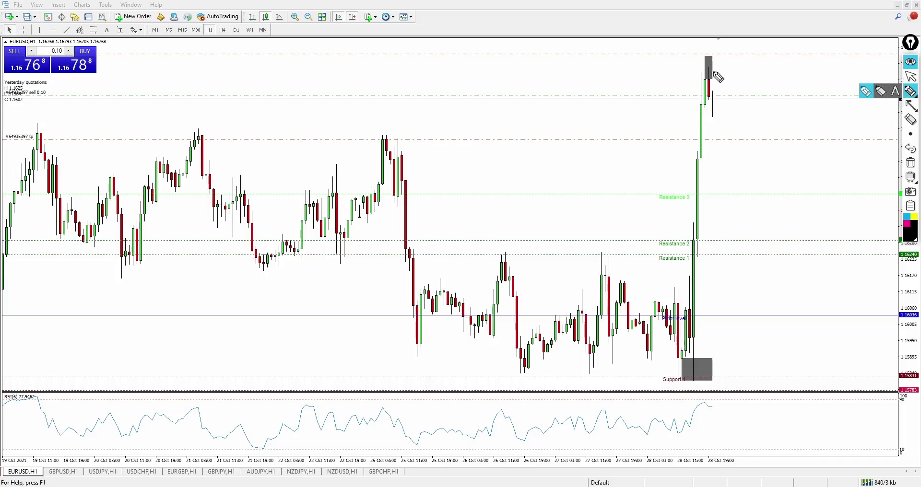
drag(711, 63, 734, 46)
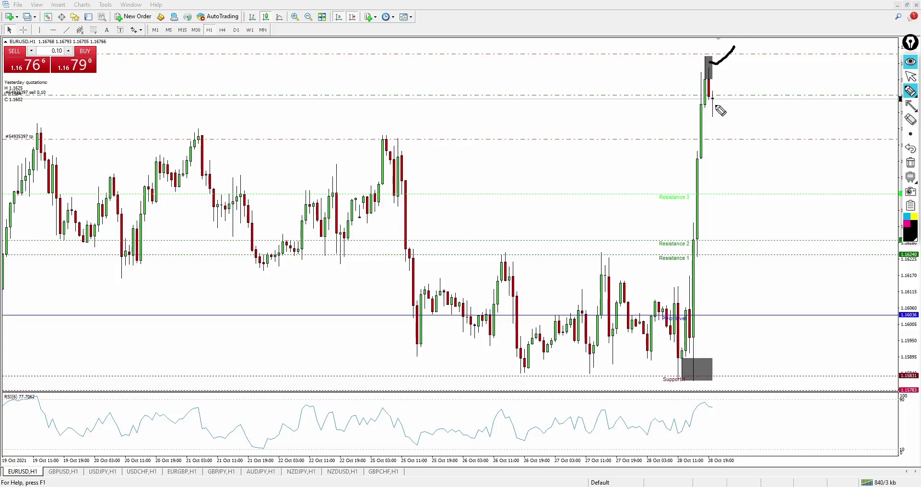
drag(714, 99, 731, 160)
mouse_move(911, 122)
click(910, 162)
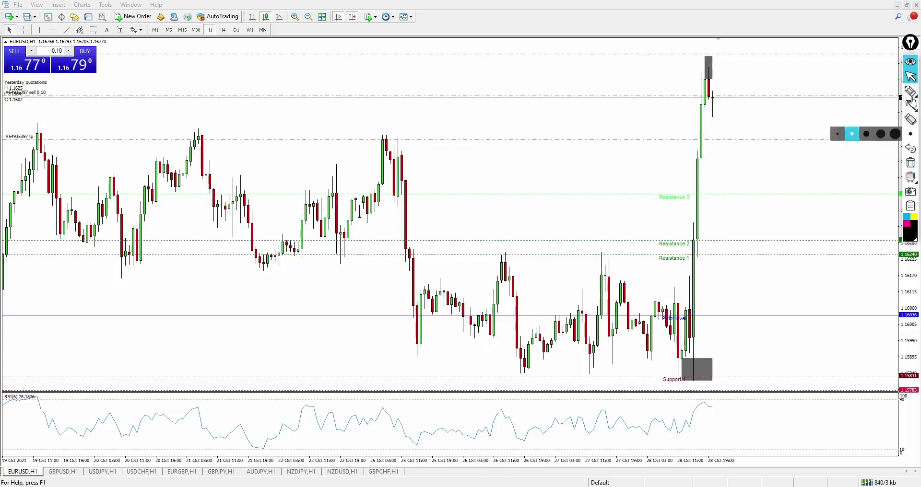
Sketch a zigzag path up to the upper order line and down, then clear it with Escape
mouse_move(712, 100)
mouse_down()
mouse_move(736, 107)
mouse_move(745, 85)
mouse_up()
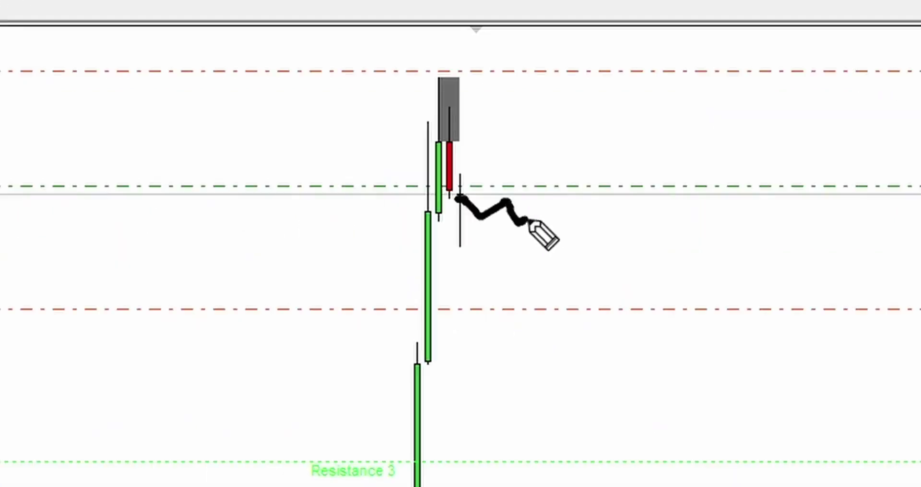
mouse_move(552, 160)
mouse_down()
mouse_move(580, 95)
mouse_move(608, 71)
mouse_move(629, 72)
mouse_move(655, 96)
mouse_move(650, 77)
mouse_move(668, 76)
mouse_up()
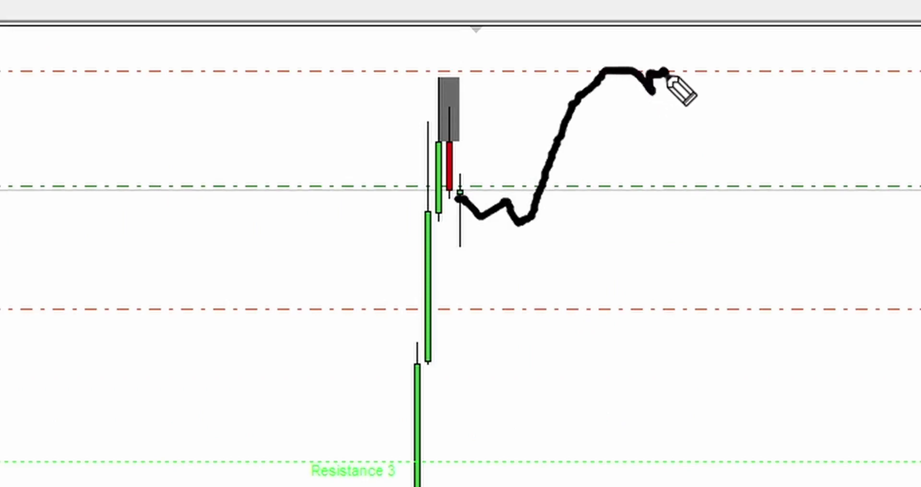
mouse_move(560, 140)
mouse_down()
mouse_move(598, 116)
mouse_move(610, 94)
mouse_move(653, 171)
mouse_move(682, 329)
mouse_move(671, 328)
mouse_move(699, 317)
mouse_move(689, 346)
mouse_up()
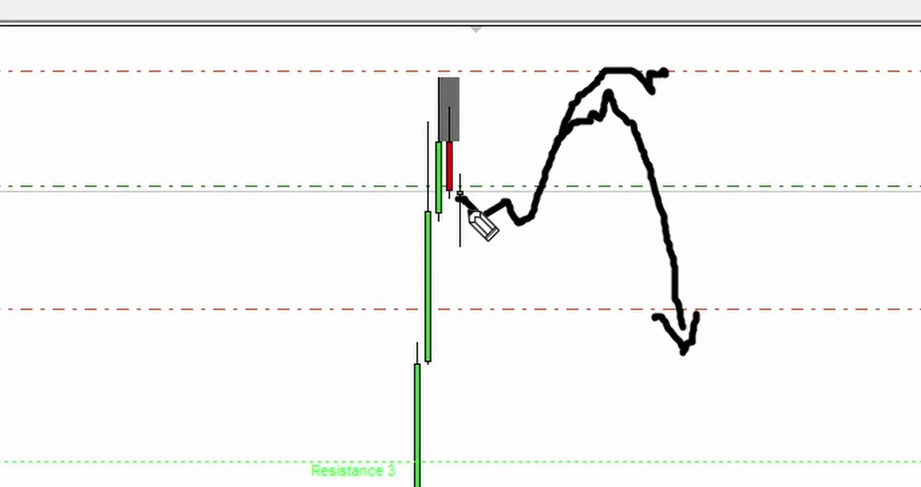
click(461, 192)
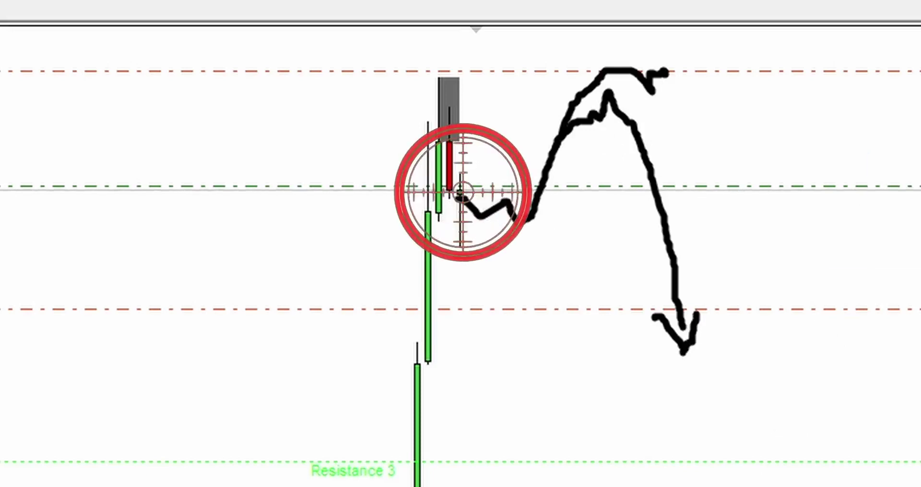
key(Escape)
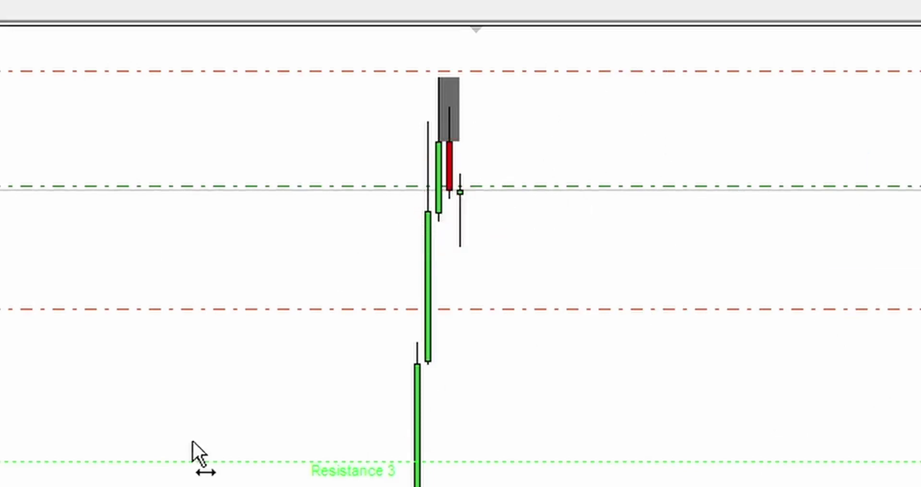
scroll(194, 439, up, 1)
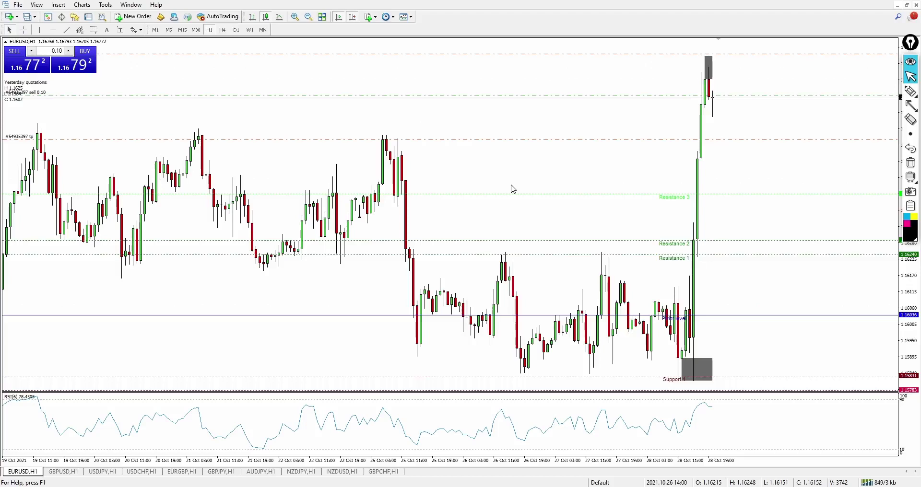
click(911, 91)
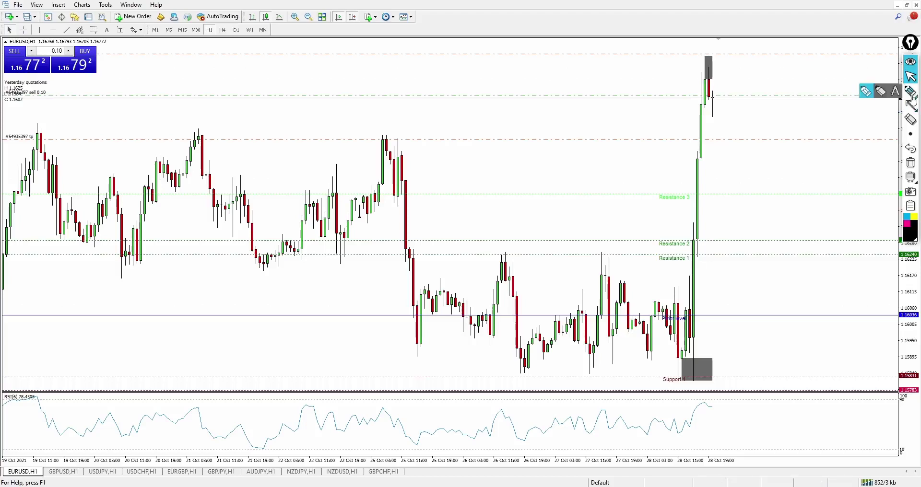
drag(657, 378, 701, 404)
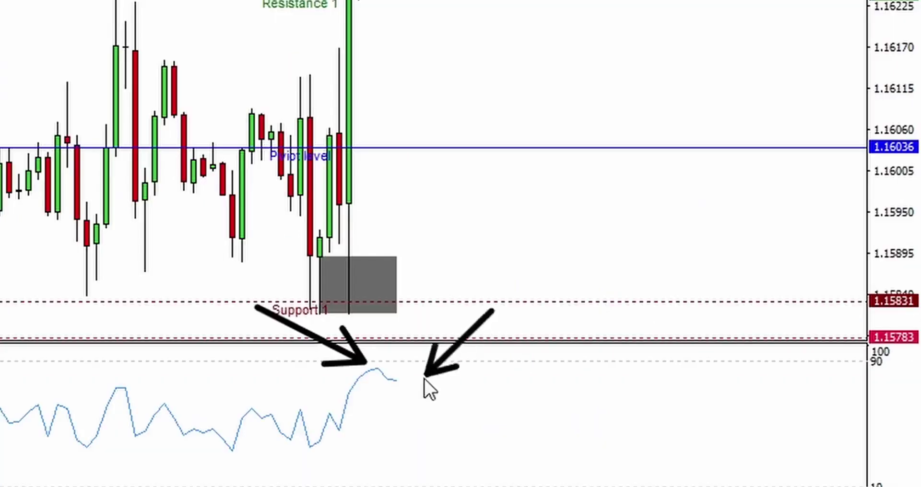
drag(428, 377, 403, 384)
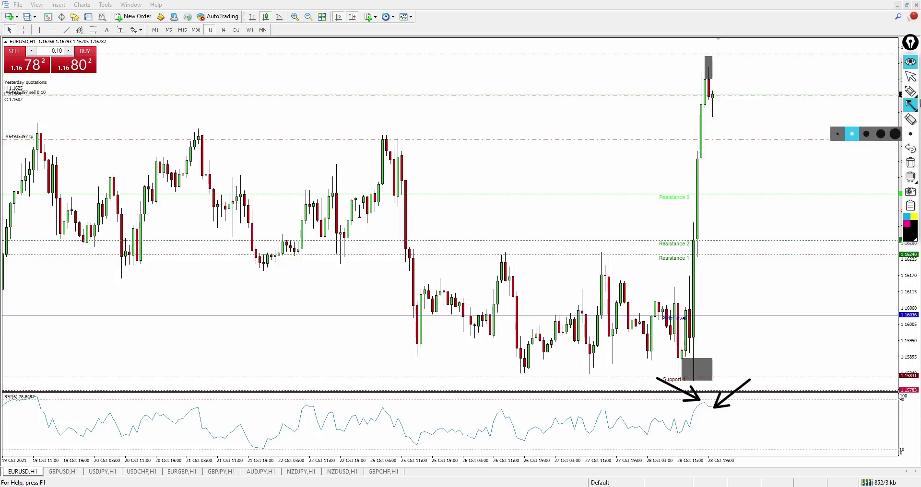
click(910, 76)
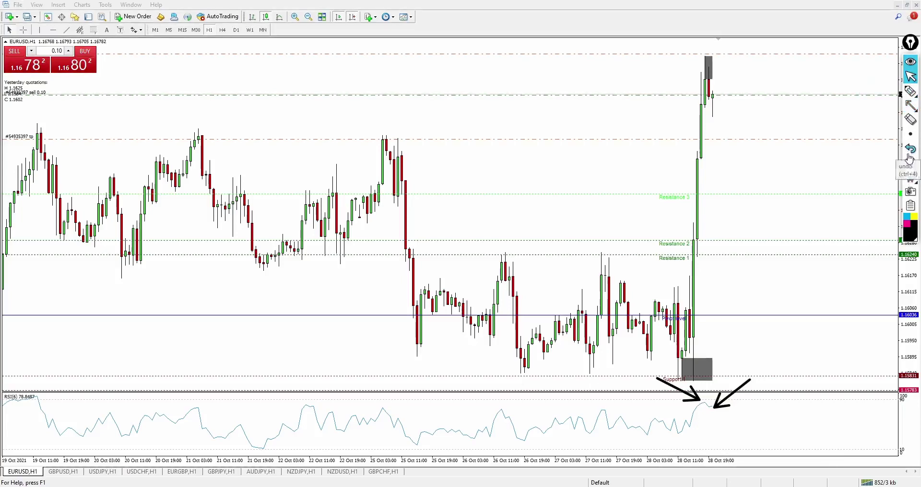
click(910, 162)
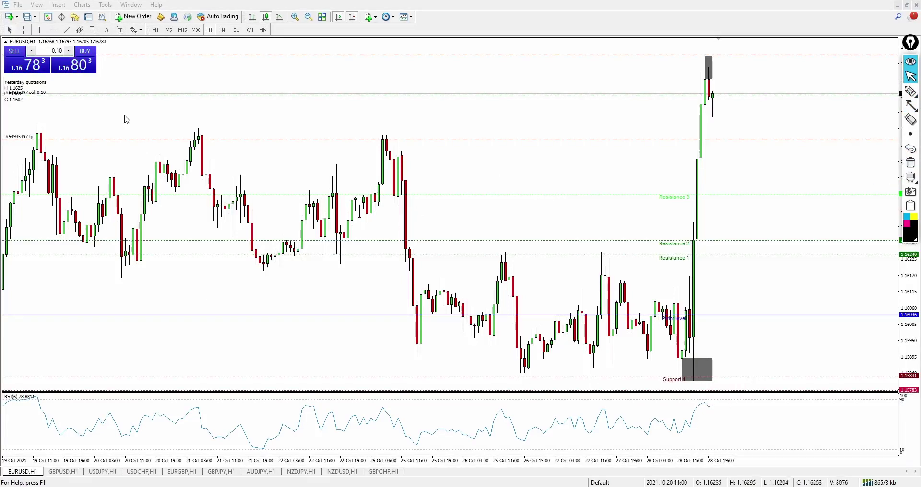
Pan back and draw arrows from the demand zone to the 19 Oct high and 20 Oct low
drag(339, 329, 363, 328)
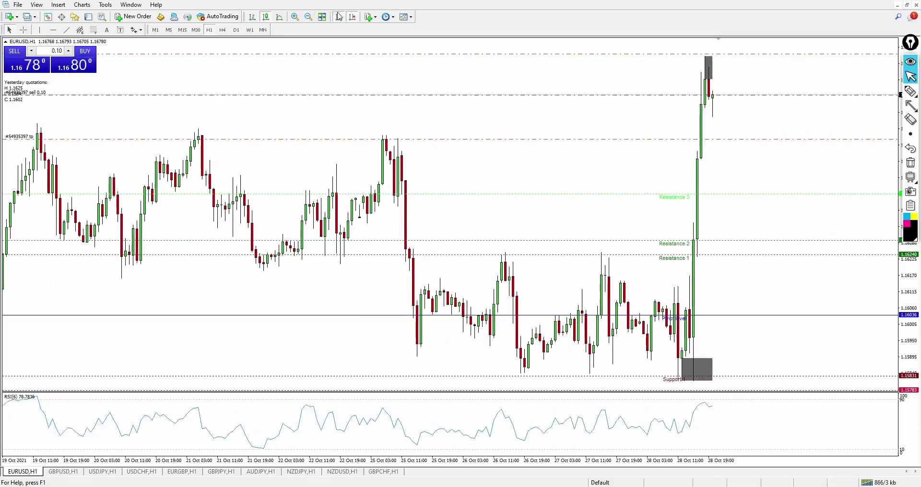
drag(251, 309, 425, 322)
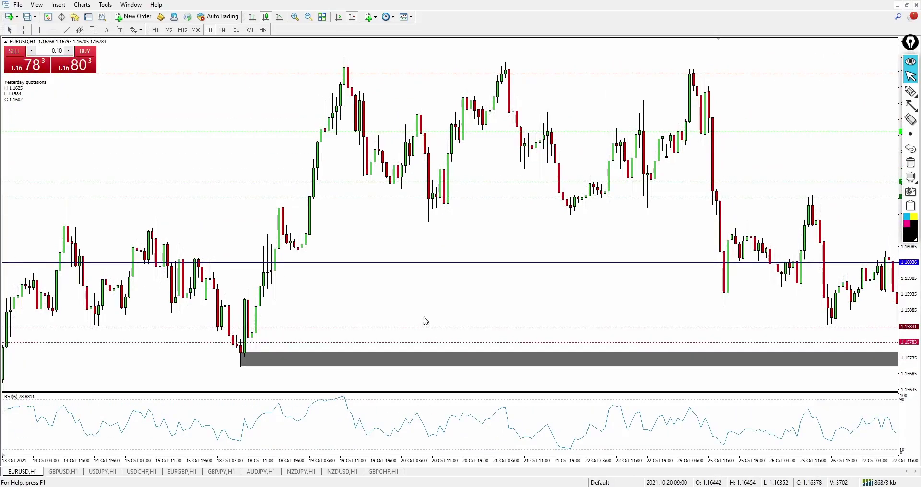
click(911, 105)
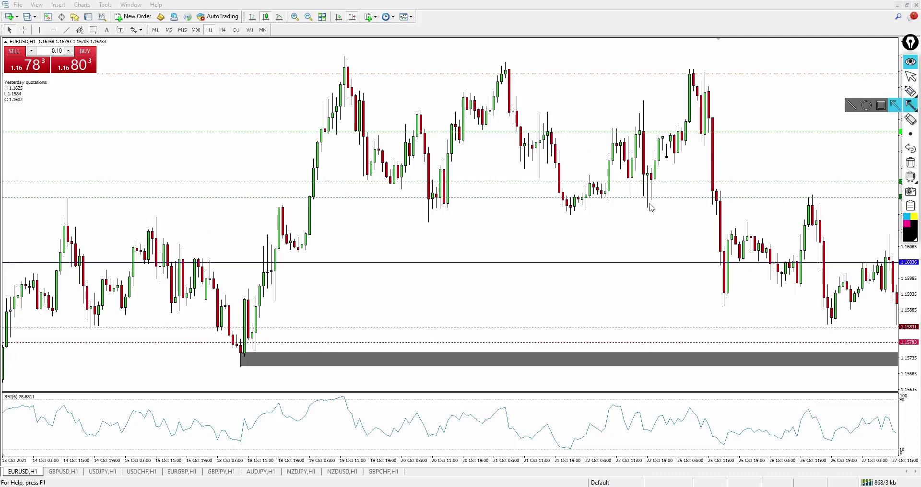
drag(201, 377, 233, 364)
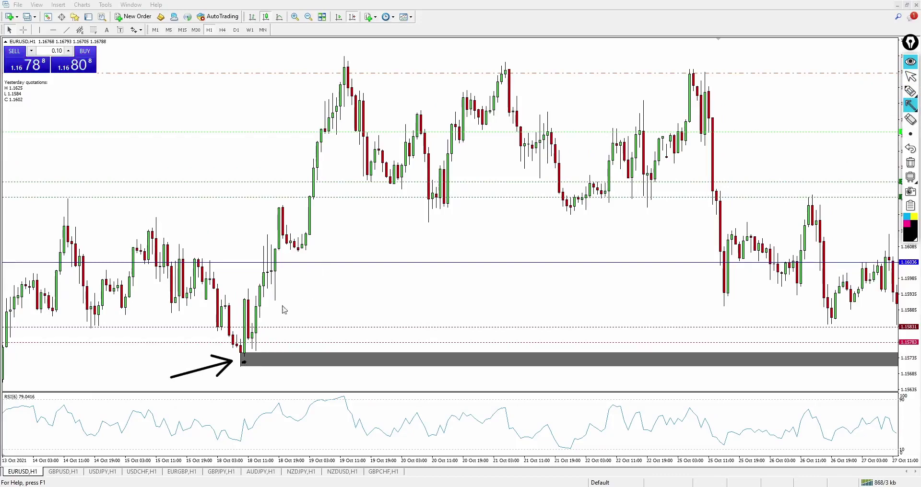
mouse_move(242, 353)
mouse_down()
mouse_move(329, 83)
mouse_move(342, 96)
mouse_move(344, 74)
mouse_up()
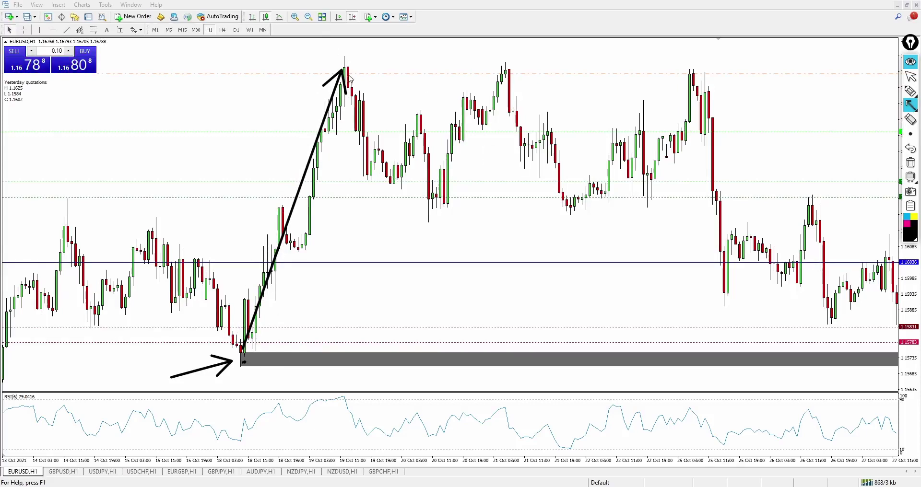
drag(342, 71, 429, 219)
drag(408, 208, 430, 220)
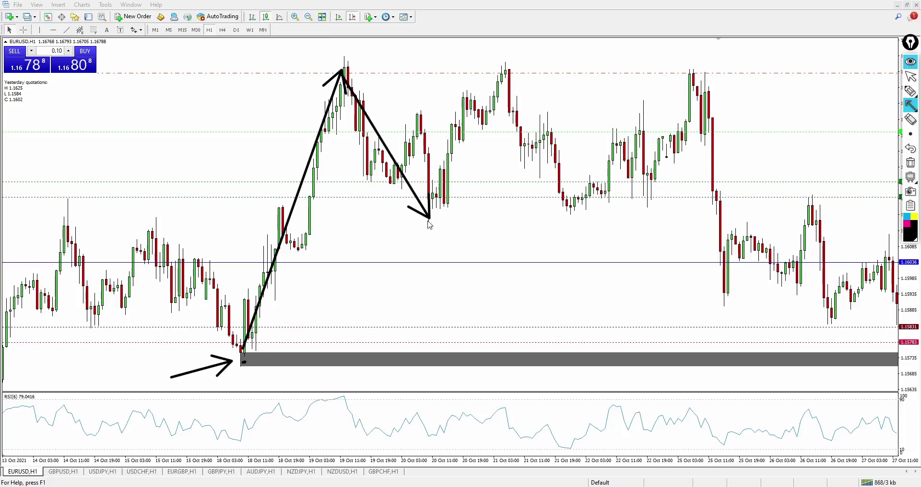
Draw the arrow rising from the 20 Oct low to the 21 Oct high
drag(435, 200, 474, 127)
drag(452, 140, 474, 151)
drag(502, 85, 509, 80)
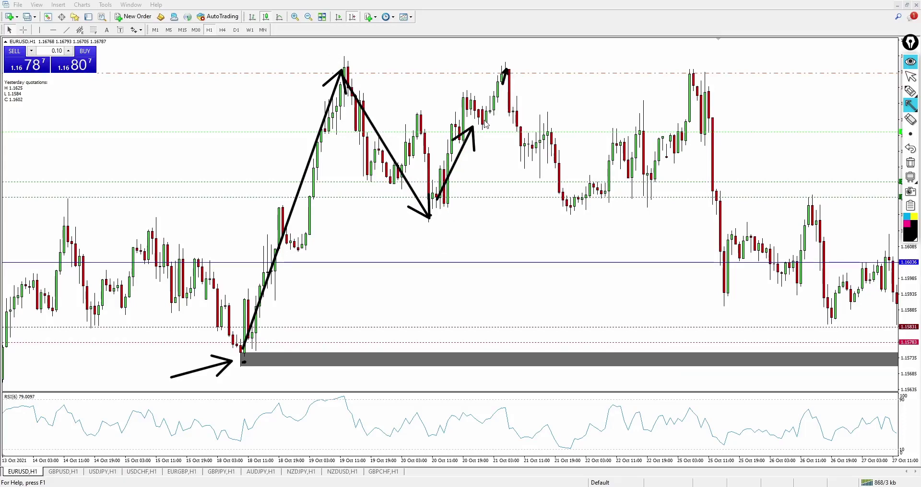
mouse_move(474, 125)
mouse_down()
mouse_move(500, 87)
mouse_move(497, 101)
mouse_up()
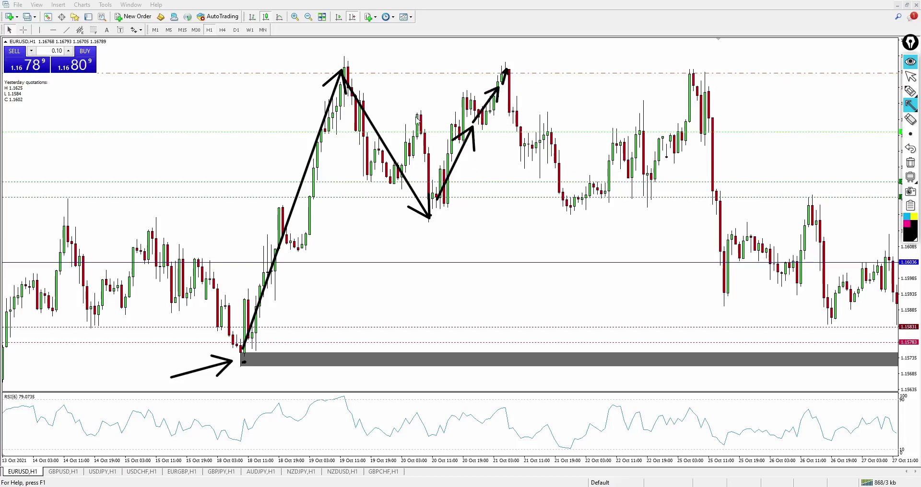
Finish arrows via the 21 Oct low to the 25 Oct peak, erase them, and draw one leftward arrow
drag(507, 72, 567, 205)
drag(569, 180, 568, 208)
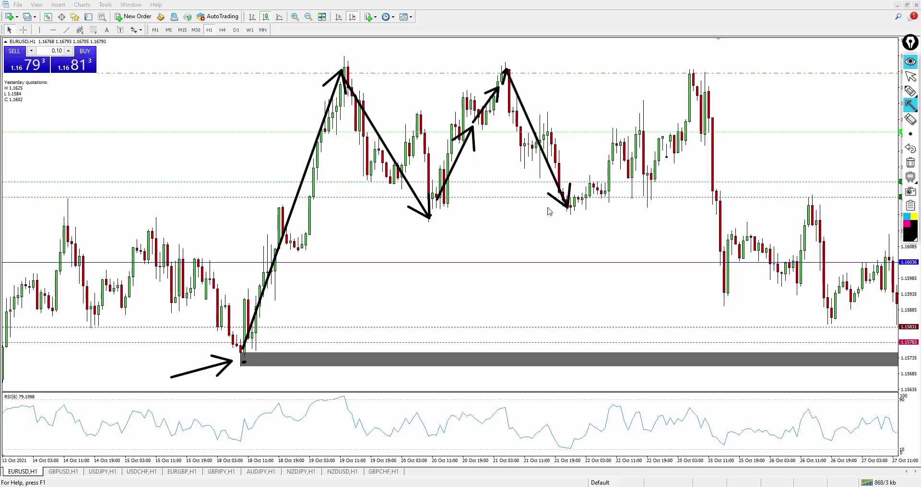
mouse_move(572, 211)
mouse_down()
mouse_move(614, 176)
mouse_move(687, 77)
mouse_move(721, 301)
mouse_up()
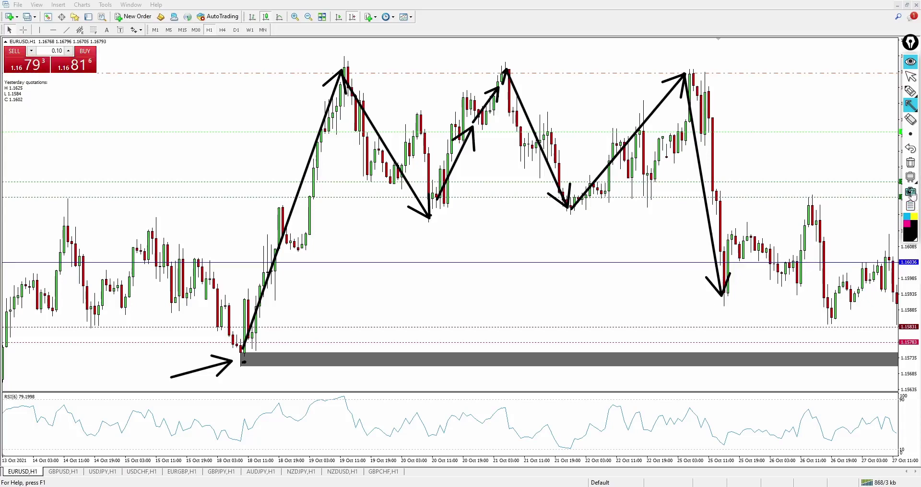
click(910, 162)
drag(694, 235, 610, 239)
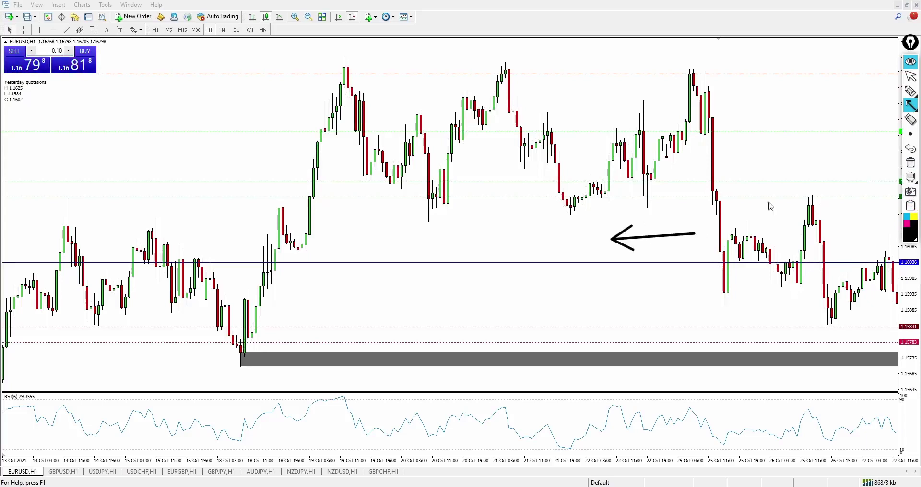
Erase the leftward arrow and circle the 19, 21 and 25 Oct highs and the 20 Oct low
click(910, 163)
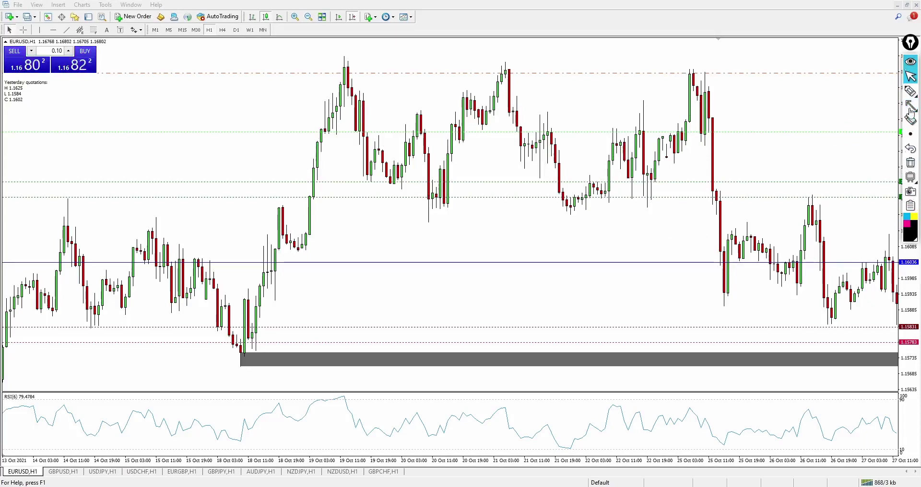
click(910, 91)
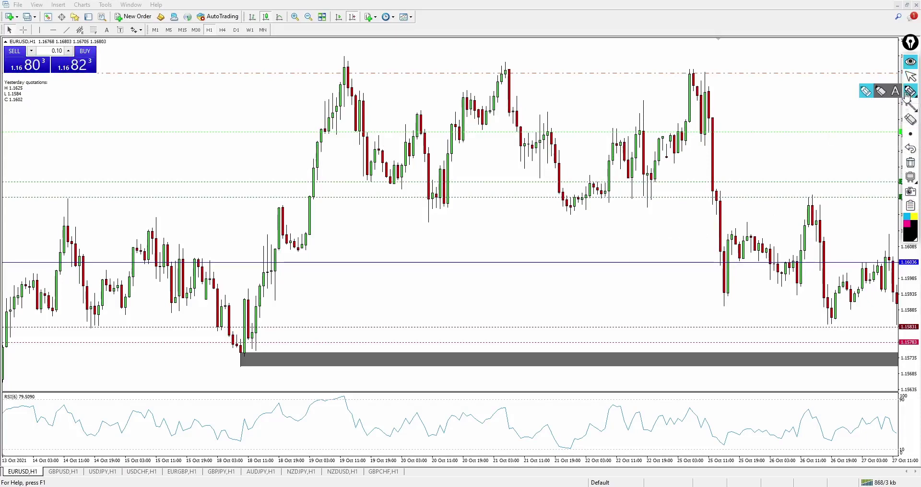
mouse_move(336, 54)
mouse_down()
mouse_move(332, 78)
mouse_move(358, 79)
mouse_move(346, 51)
mouse_move(336, 56)
mouse_up()
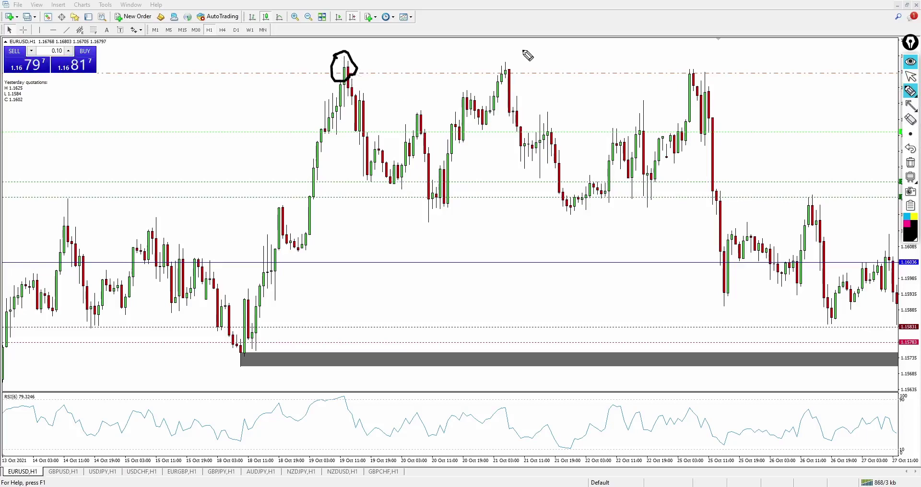
drag(501, 57, 485, 85)
mouse_move(511, 92)
mouse_down()
mouse_move(519, 67)
mouse_move(502, 59)
mouse_move(487, 80)
mouse_move(506, 91)
mouse_up()
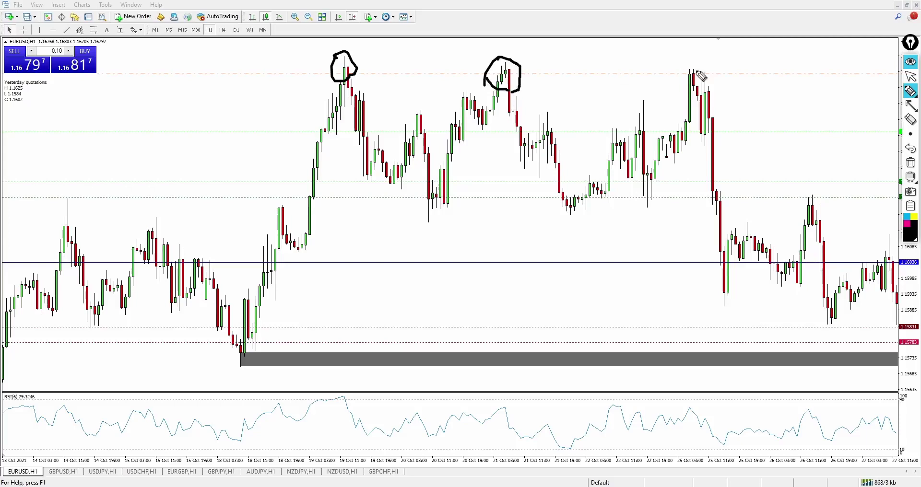
mouse_move(691, 61)
mouse_down()
mouse_move(683, 78)
mouse_move(709, 79)
mouse_move(691, 62)
mouse_up()
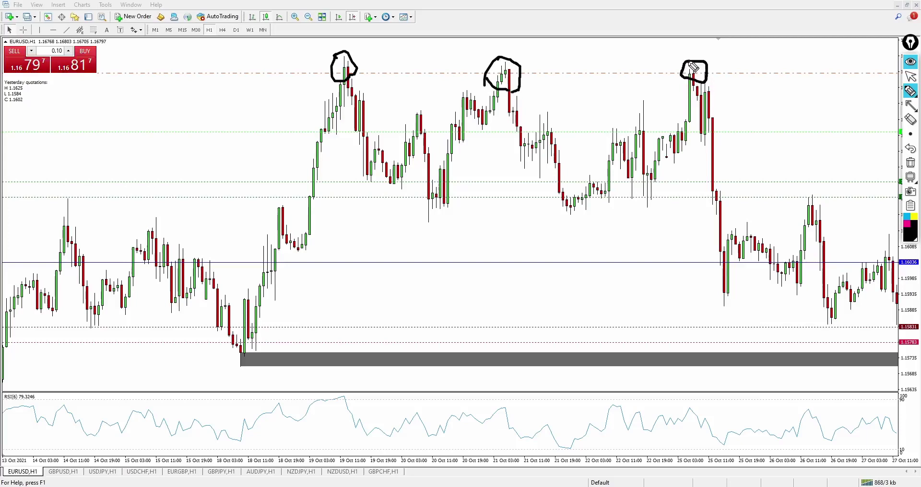
mouse_move(437, 197)
mouse_down()
mouse_move(427, 197)
mouse_move(457, 206)
mouse_move(434, 192)
mouse_up()
mouse_move(597, 189)
mouse_down()
mouse_move(579, 192)
mouse_move(598, 212)
mouse_move(649, 203)
mouse_move(597, 188)
mouse_move(515, 218)
mouse_up()
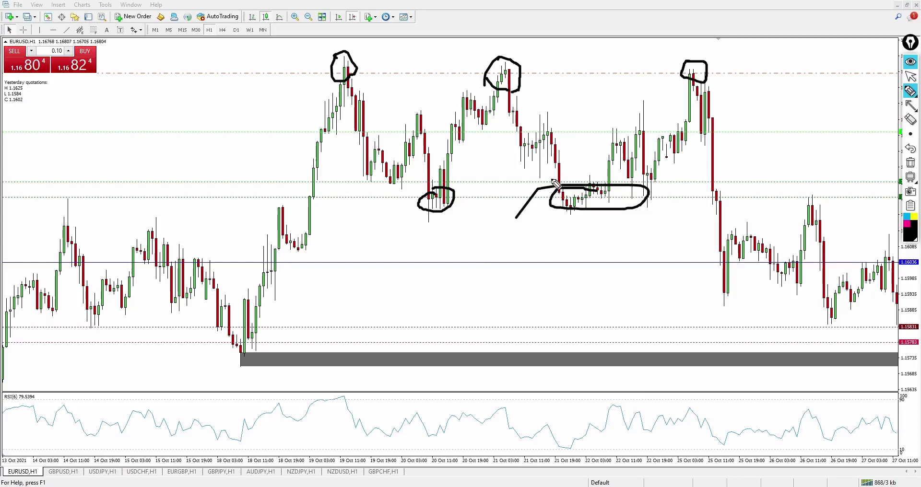
Erase all circles, return to the cursor, and jump the chart to the latest 28 Oct bars
click(911, 163)
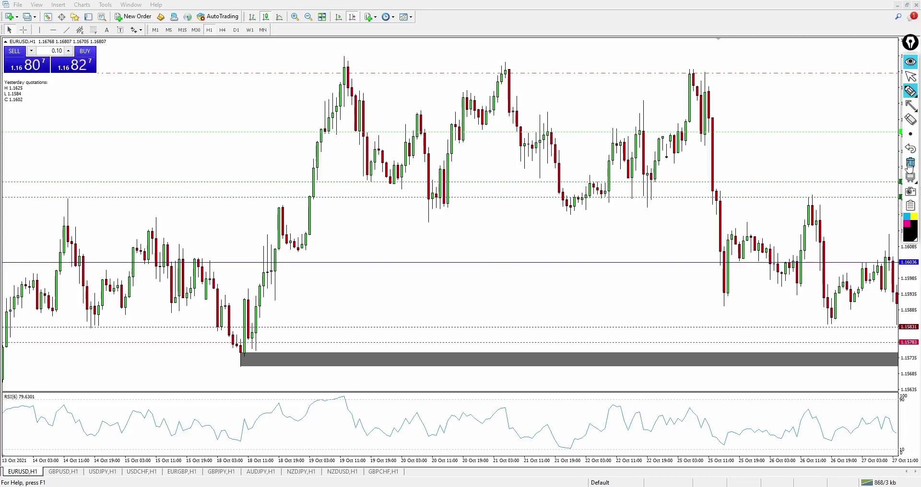
click(909, 78)
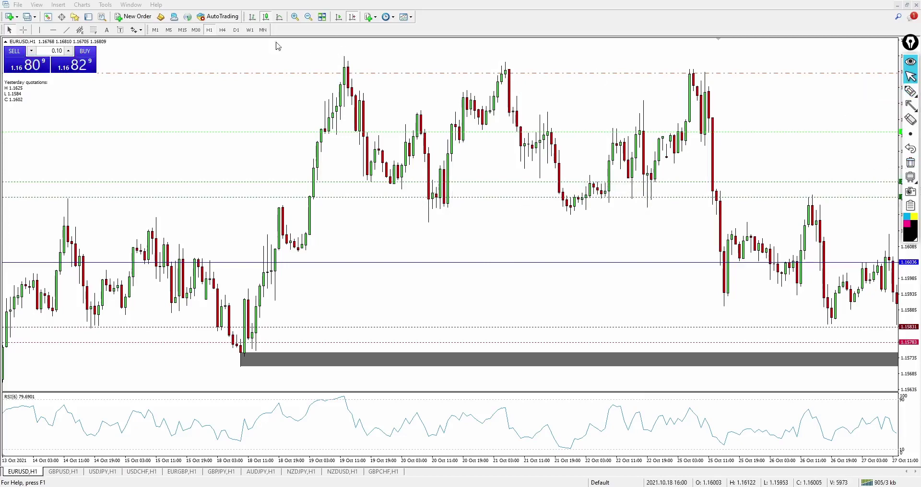
click(338, 16)
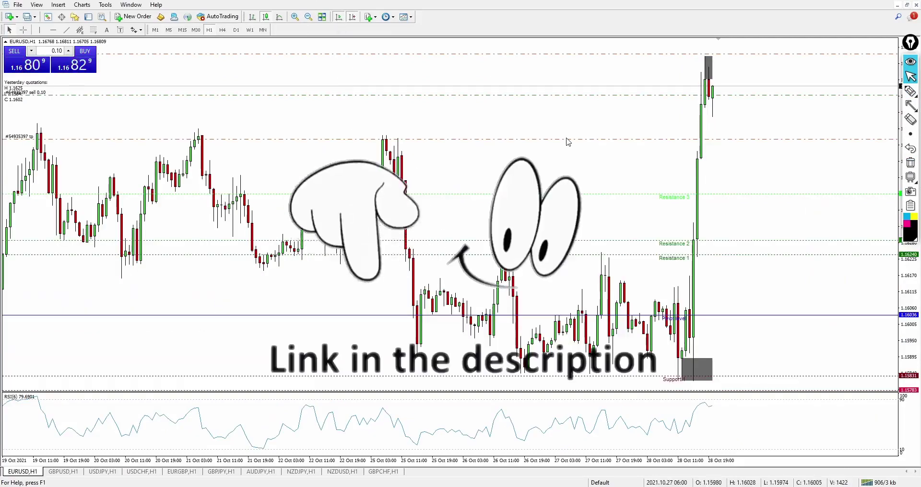